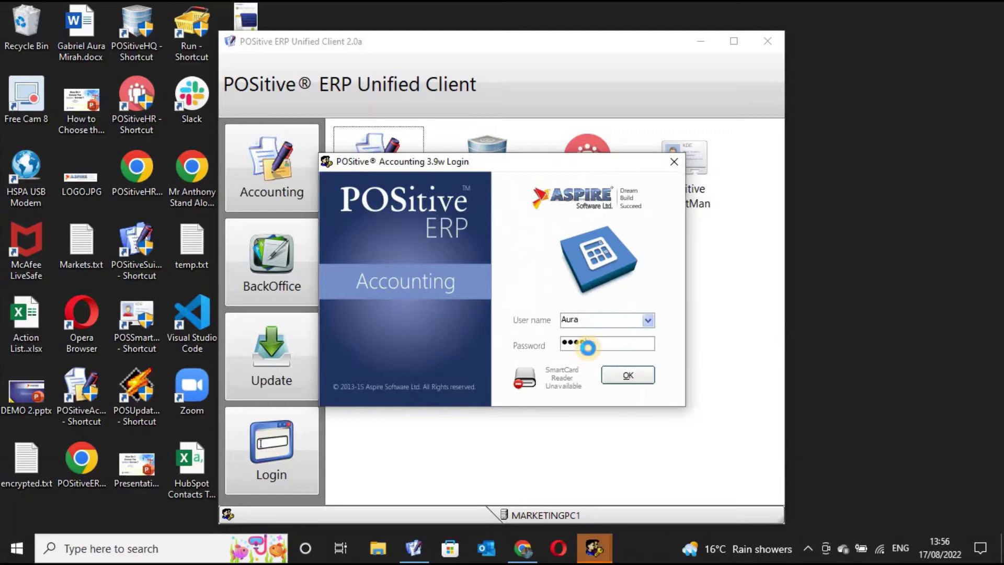
Step: Log in to POSitive Accounting and maximise its main window
{"action": "key", "text": "Return"}
{"action": "key", "text": "Return"}
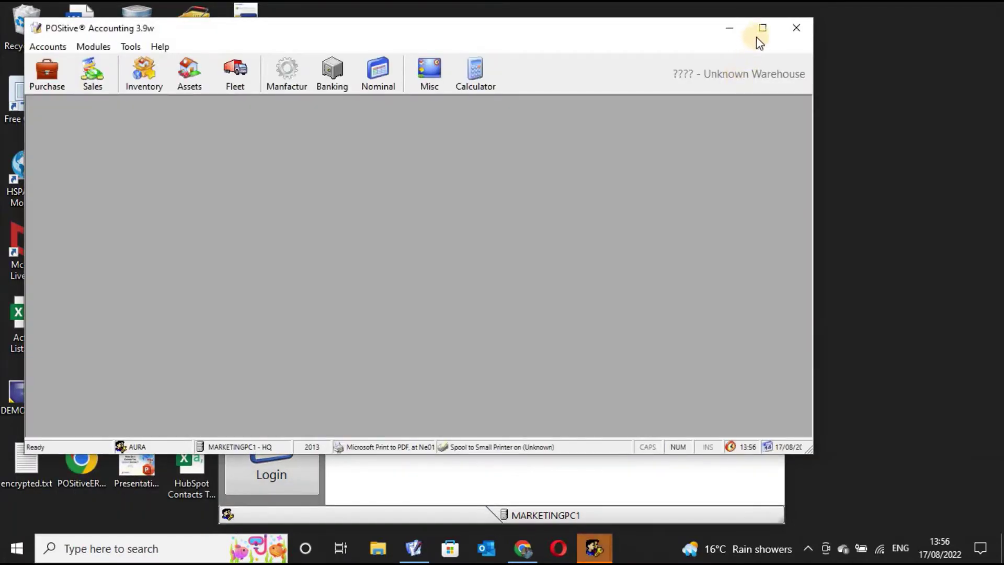
{"action": "left_click", "coordinate": [760, 33]}
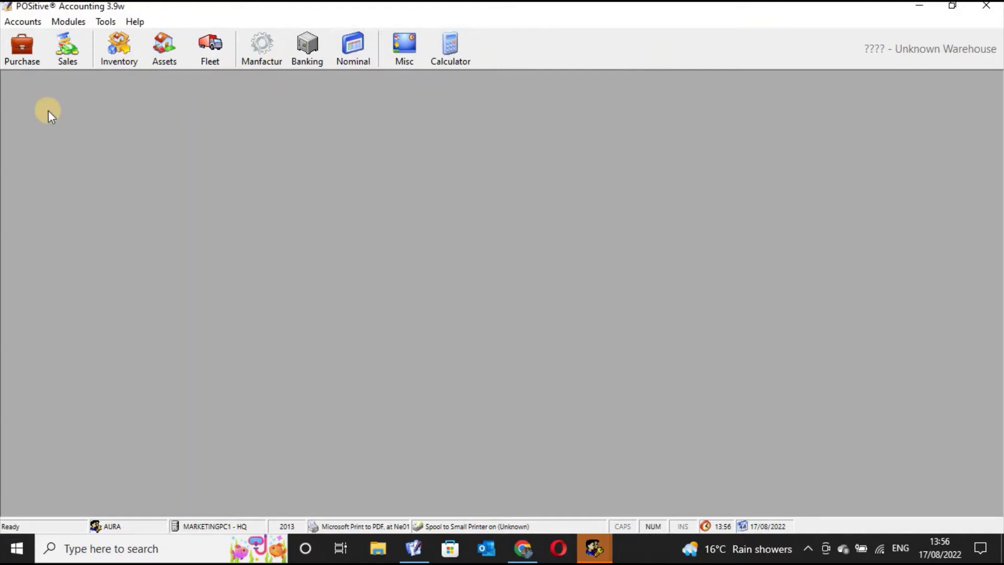
{"action": "left_click", "coordinate": [14, 47]}
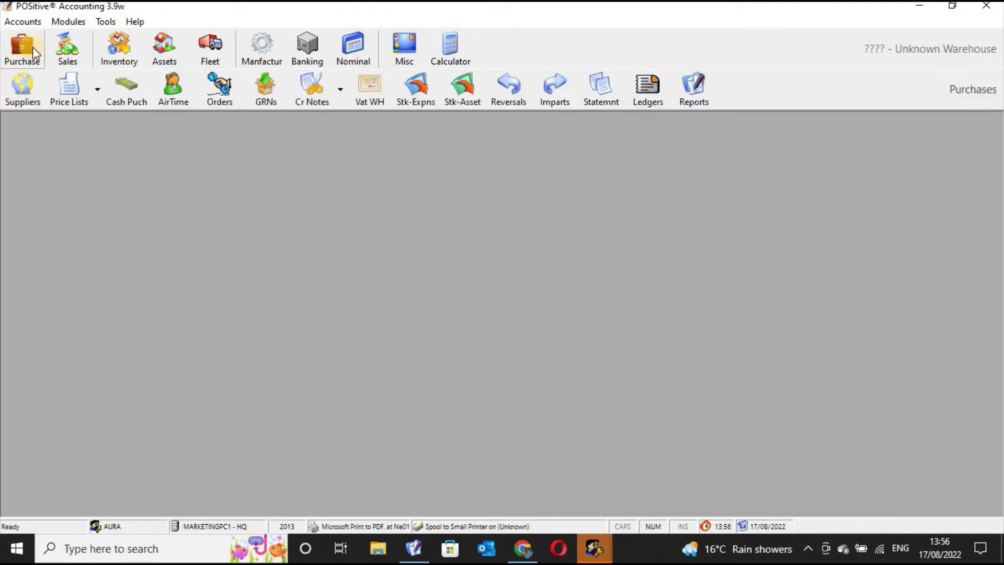
{"action": "left_click", "coordinate": [57, 48]}
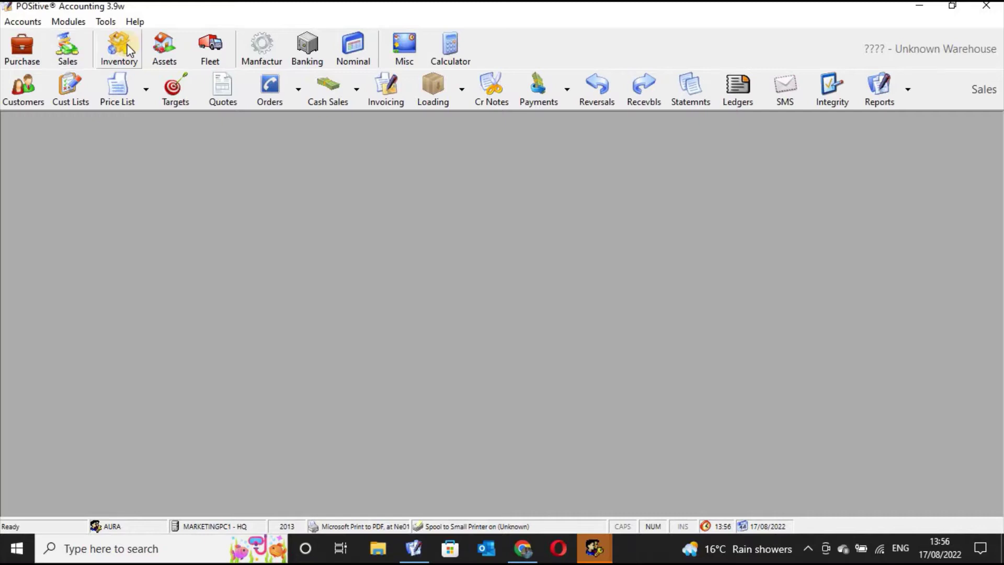
{"action": "left_click", "coordinate": [119, 47]}
{"action": "left_click", "coordinate": [66, 55]}
Step: Open the supplier statements of the Purchases module, centre the window in the workspace and bring up the advanced supplier search
{"action": "left_click", "coordinate": [39, 57]}
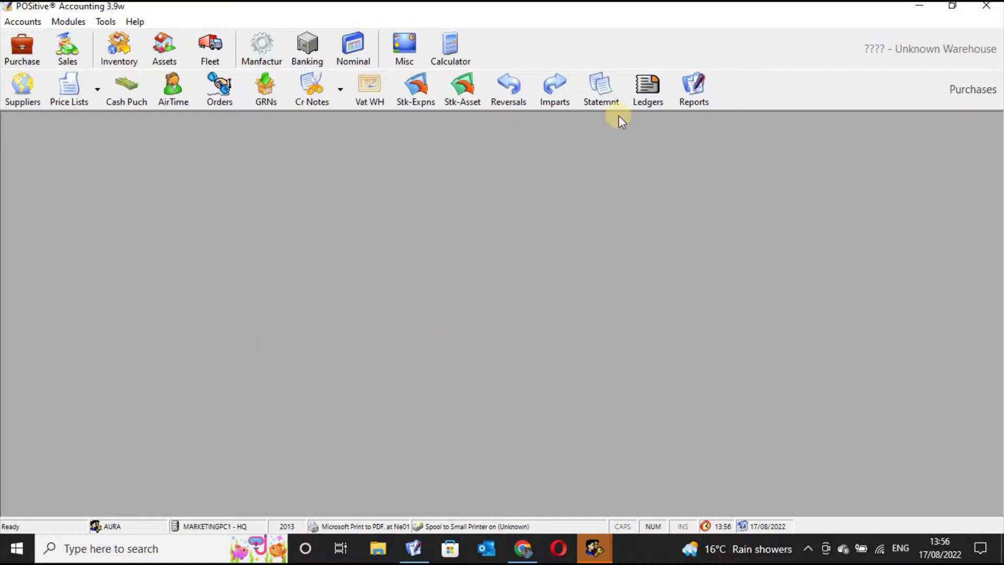
{"action": "left_click", "coordinate": [604, 100]}
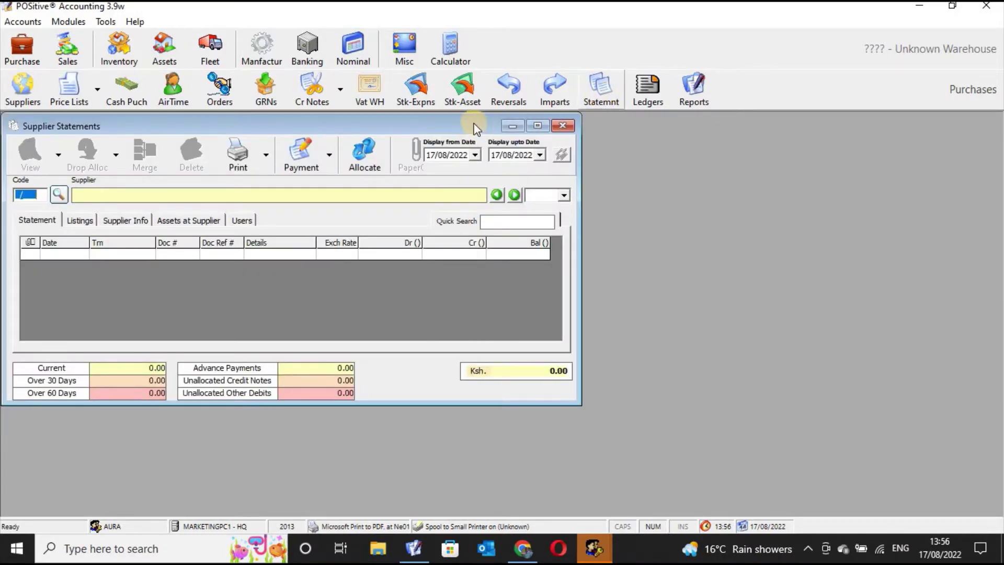
{"action": "left_click_drag", "start_coordinate": [476, 125], "coordinate": [602, 175]}
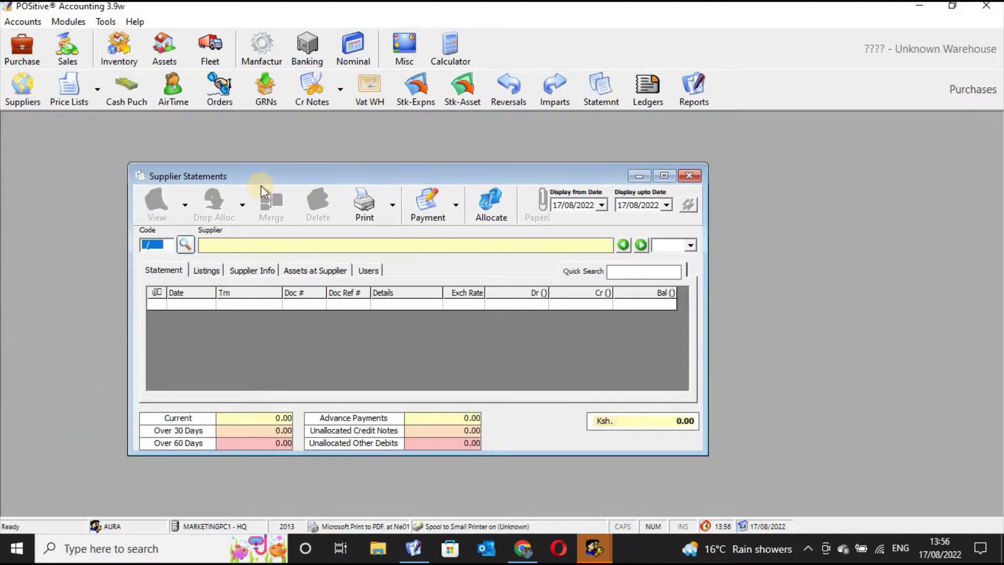
{"action": "left_click", "coordinate": [184, 246]}
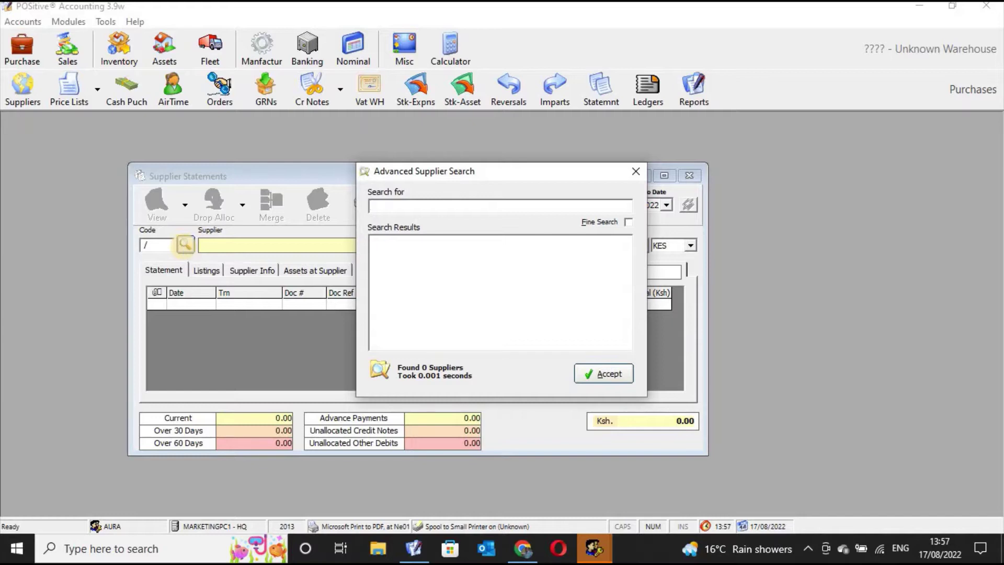
{"action": "type", "text": "autr"}
{"action": "key", "text": "BackSpace"}
{"action": "key", "text": "BackSpace"}
{"action": "key", "text": "BackSpace"}
{"action": "key", "text": "BackSpace"}
{"action": "key", "text": "Caps_Lock"}
{"action": "type", "text": "A"}
{"action": "key", "text": "Caps_Lock"}
{"action": "type", "text": "rms"}
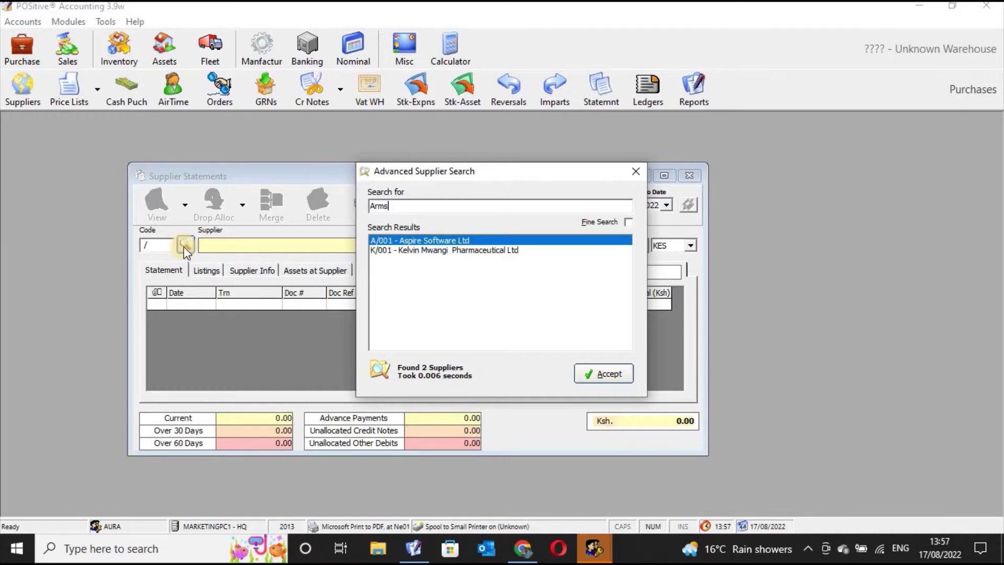
{"action": "key", "text": "BackSpace"}
{"action": "key", "text": "BackSpace"}
{"action": "key", "text": "BackSpace"}
{"action": "key", "text": "BackSpace"}
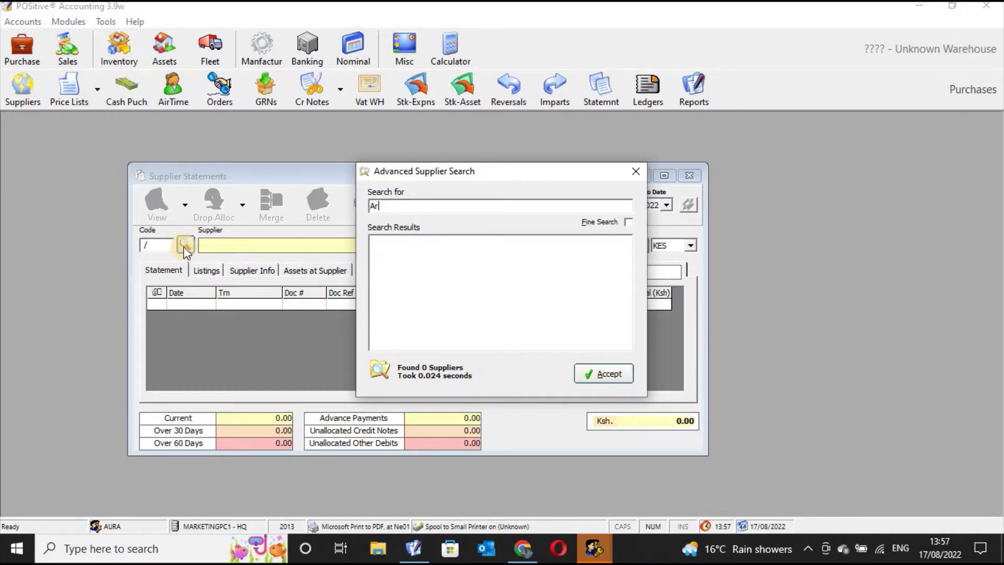
Step: Search the suppliers for "Aspire" and load the statement of Aspire Software Ltd
{"action": "key", "text": "Caps_Lock"}
{"action": "type", "text": "A"}
{"action": "key", "text": "Caps_Lock"}
{"action": "type", "text": "spire"}
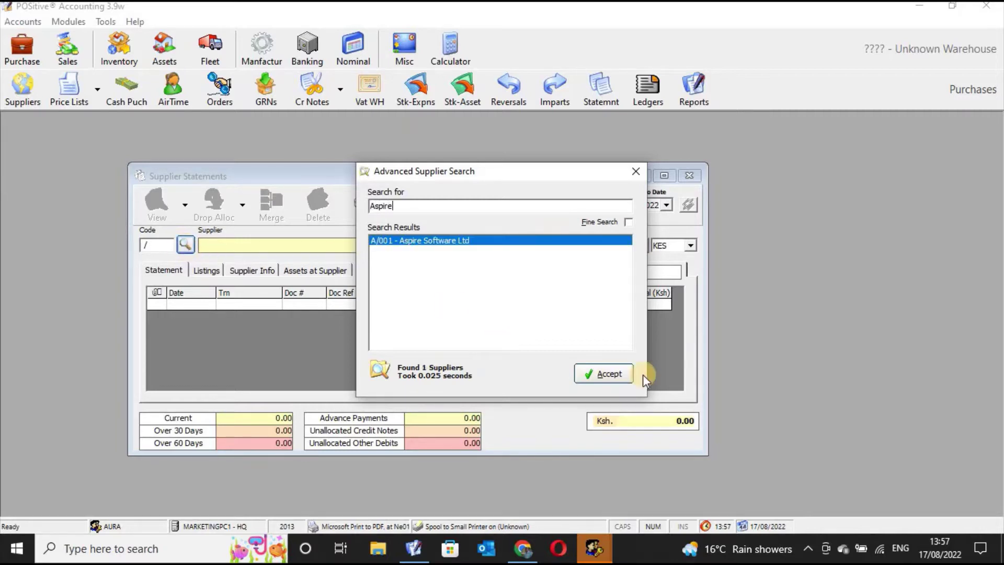
{"action": "left_click", "coordinate": [609, 373]}
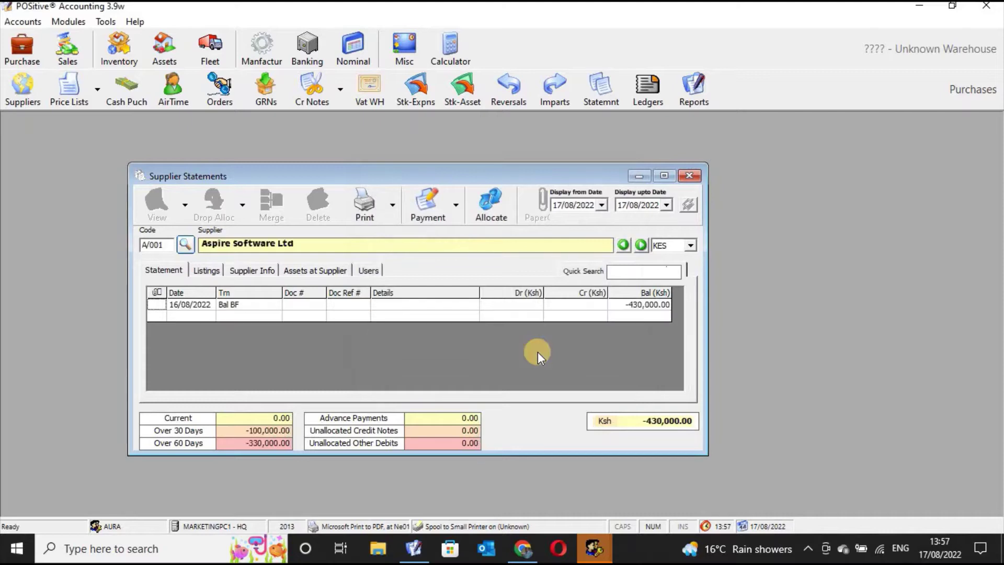
Step: Widen the statement window and reload the supplier's statement with 01/08/2021 as the display start date
{"action": "left_click_drag", "start_coordinate": [705, 315], "coordinate": [787, 313]}
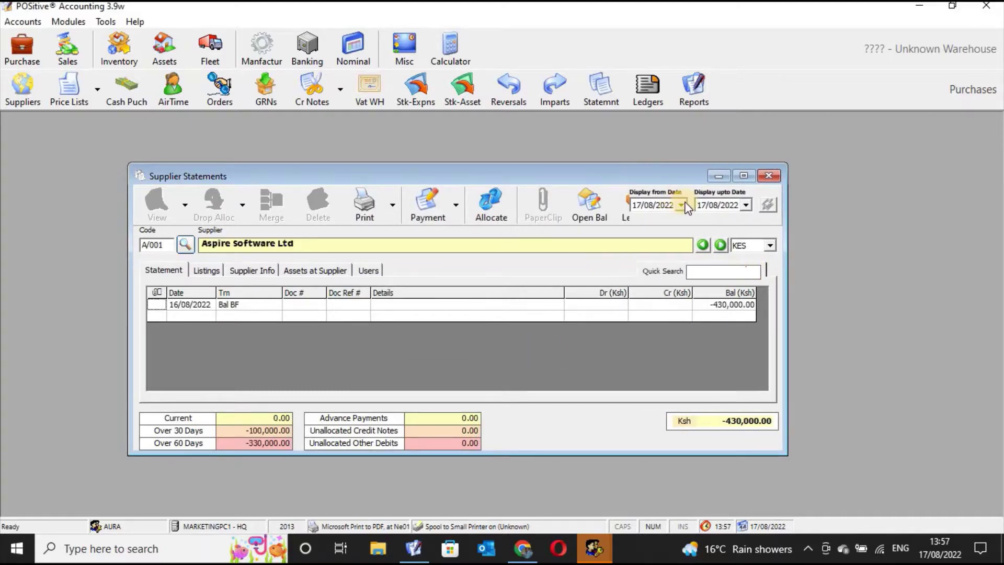
{"action": "left_click", "coordinate": [681, 205]}
{"action": "left_click", "coordinate": [643, 223]}
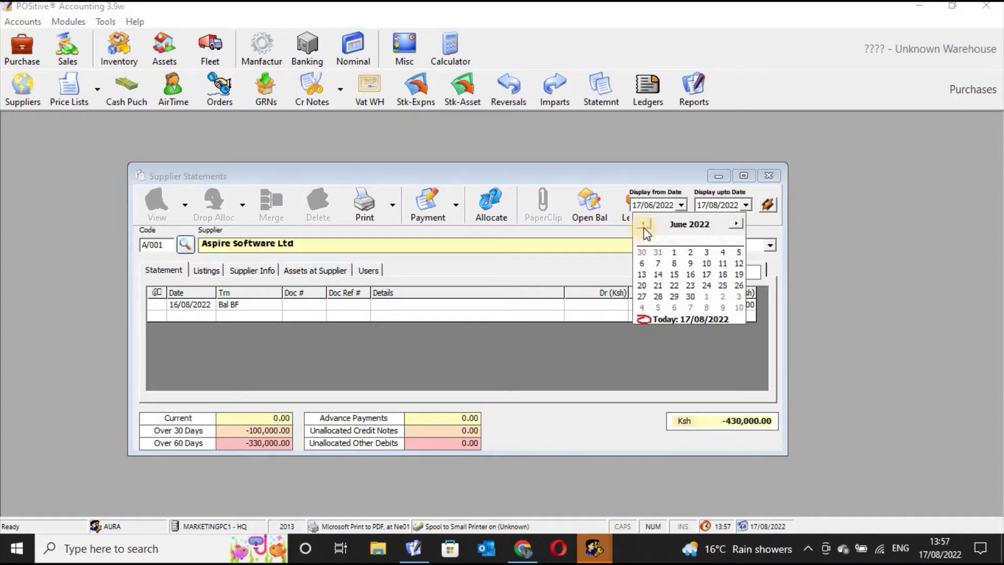
{"action": "left_click", "coordinate": [643, 224]}
{"action": "left_click", "coordinate": [643, 224]}
{"action": "left_click", "coordinate": [643, 224]}
{"action": "left_click", "coordinate": [643, 224]}
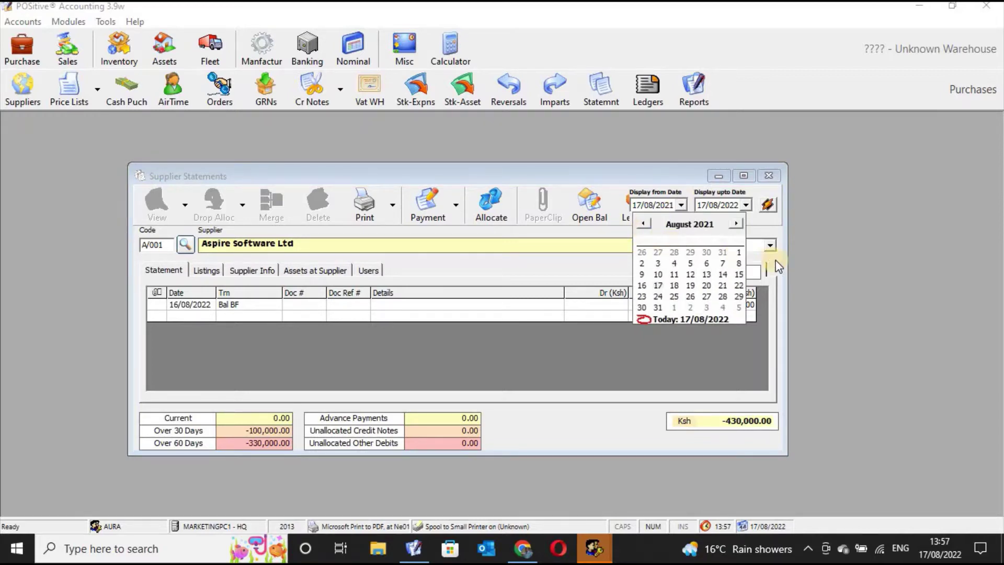
{"action": "left_click", "coordinate": [739, 253]}
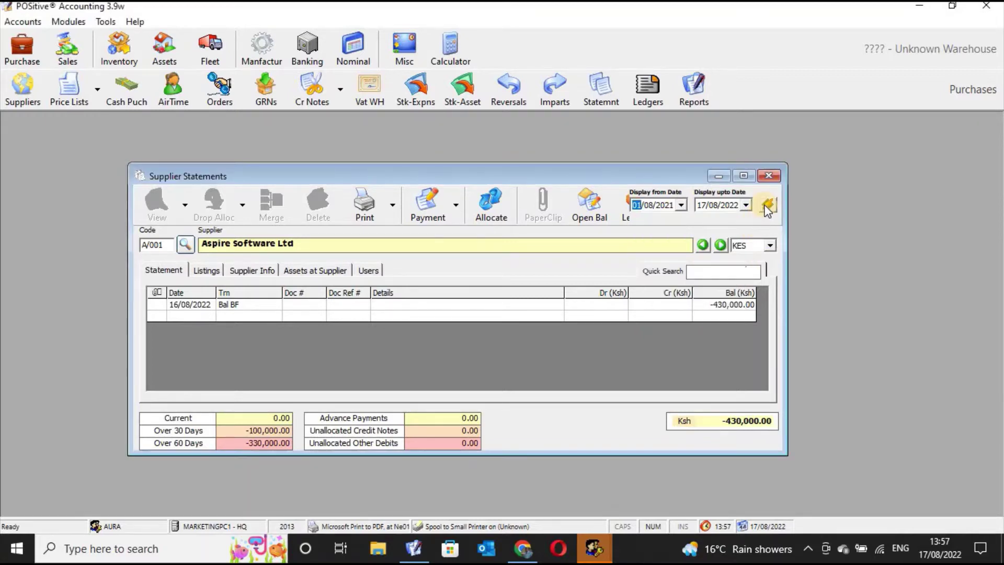
{"action": "left_click", "coordinate": [768, 204]}
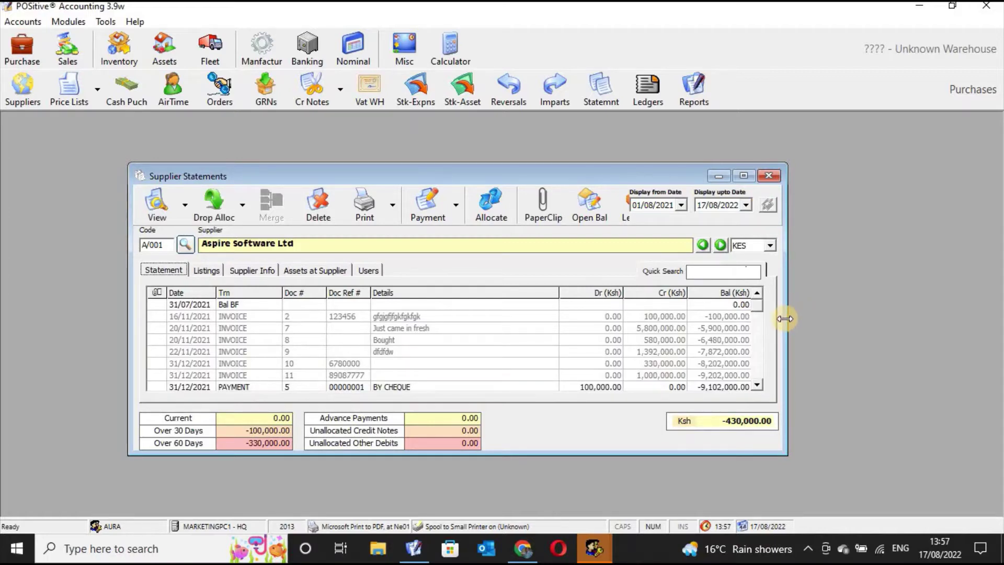
Step: Widen the statement window further and look through the supplier's invoices and payments
{"action": "left_click_drag", "start_coordinate": [782, 316], "coordinate": [909, 308]}
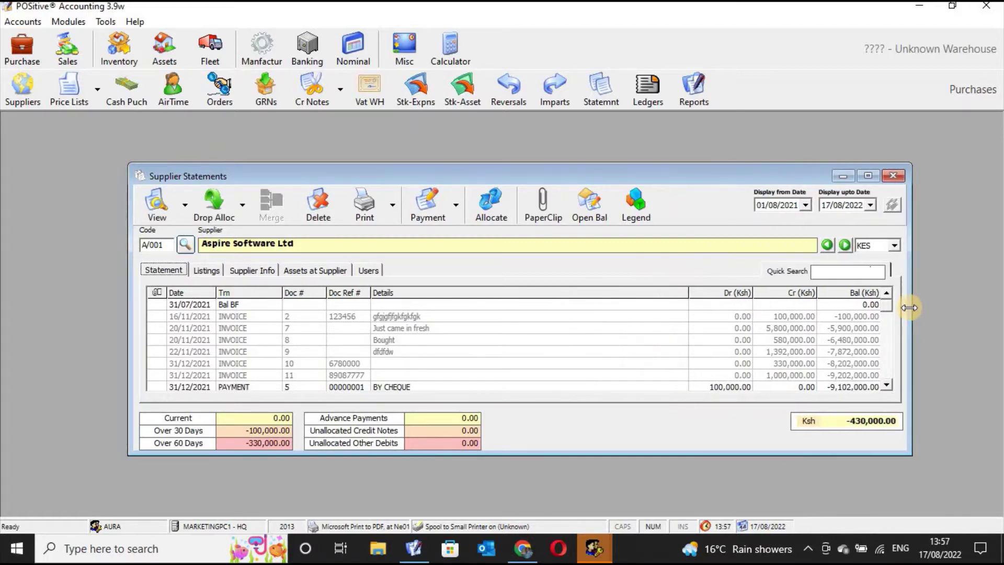
{"action": "left_click", "coordinate": [885, 387]}
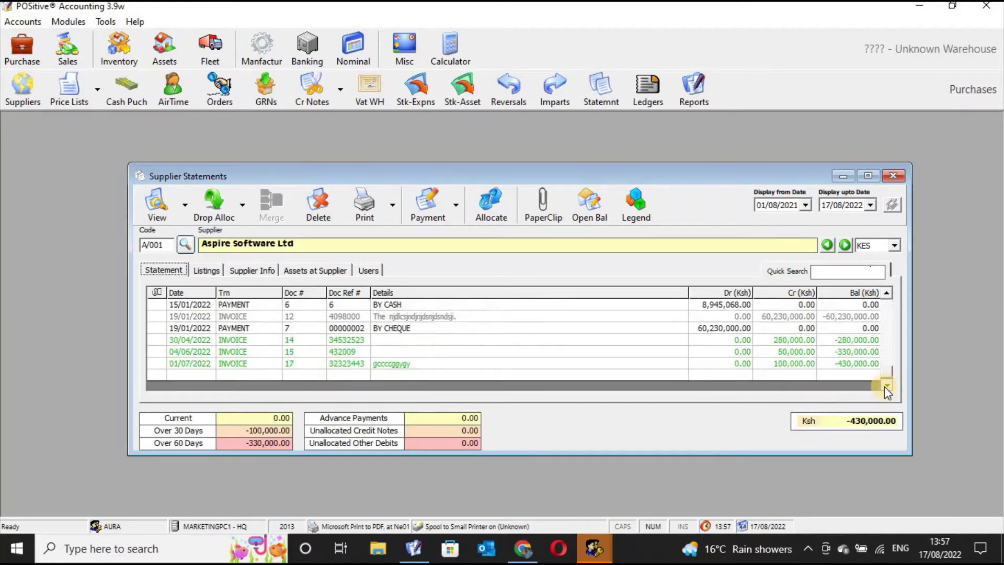
{"action": "left_click", "coordinate": [885, 295]}
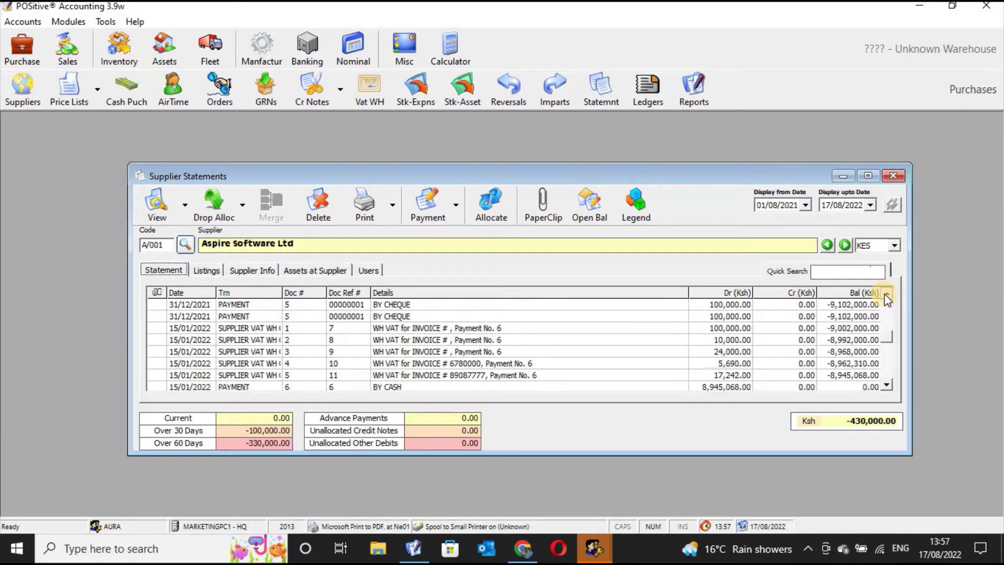
{"action": "left_click", "coordinate": [886, 295]}
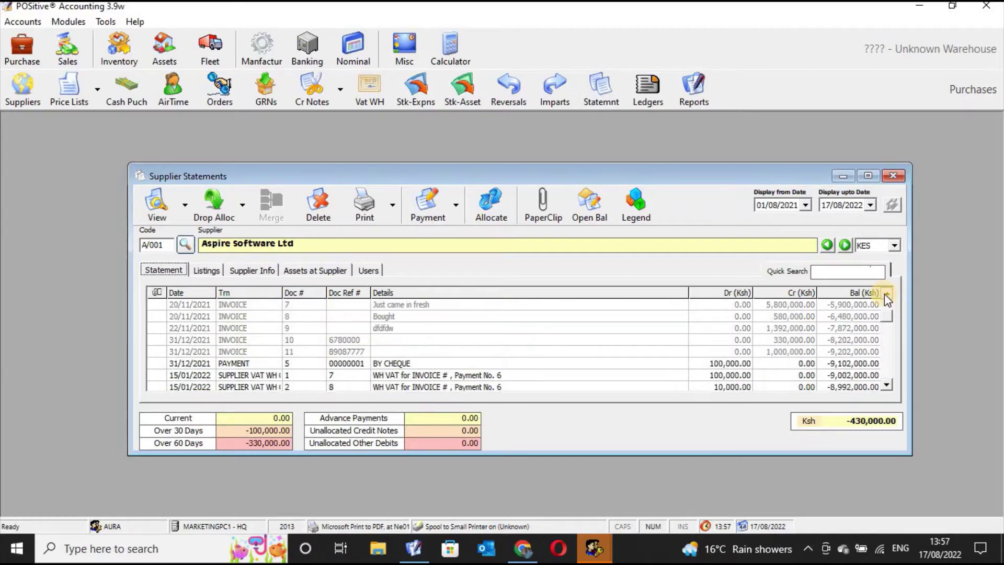
Step: Preview the printed statement with allocations for Aspire Software Ltd, read through its first page and close the preview
{"action": "left_click", "coordinate": [362, 201]}
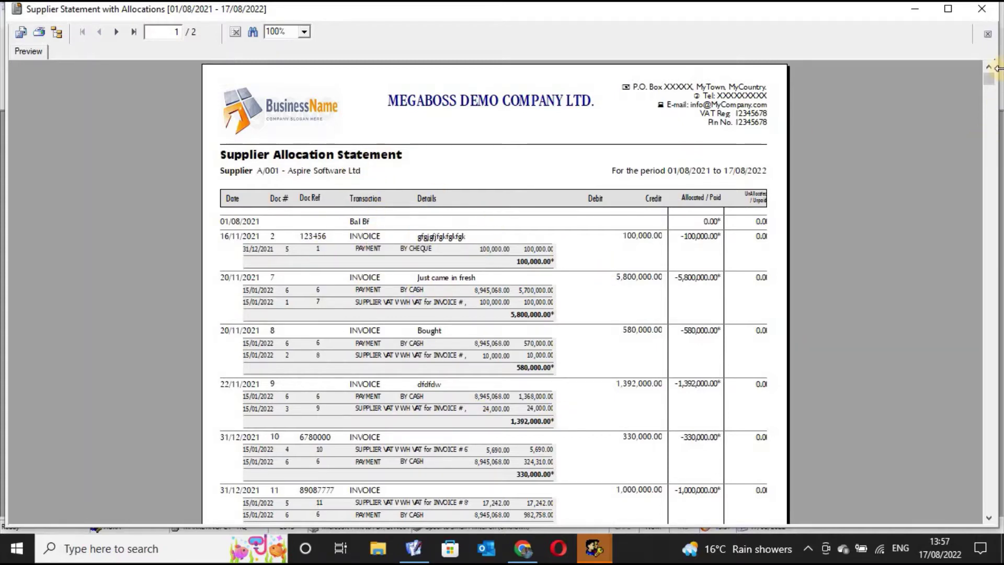
{"action": "left_click_drag", "start_coordinate": [994, 89], "coordinate": [988, 401]}
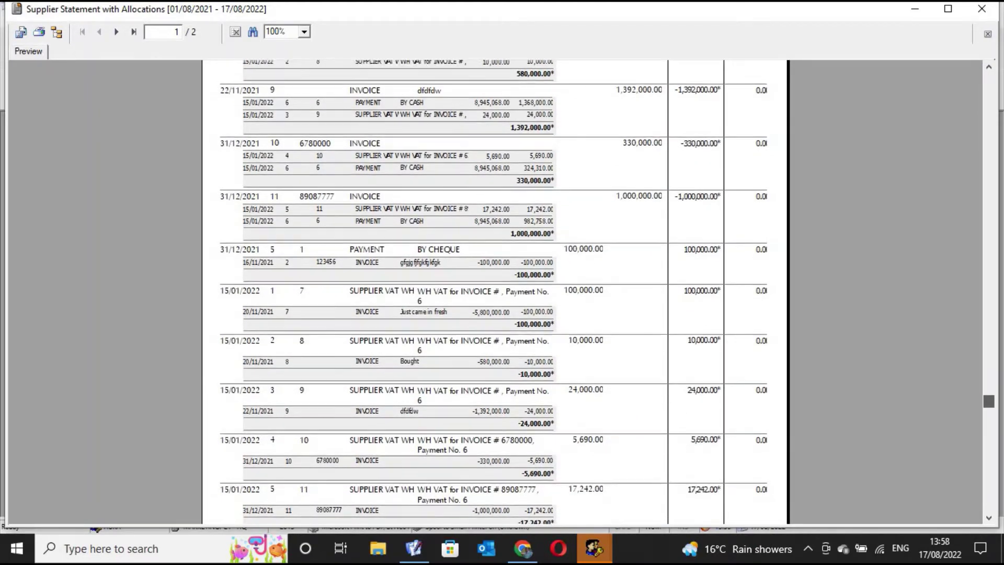
{"action": "scroll", "coordinate": [978, 369], "scroll_direction": "up", "scroll_amount": 5}
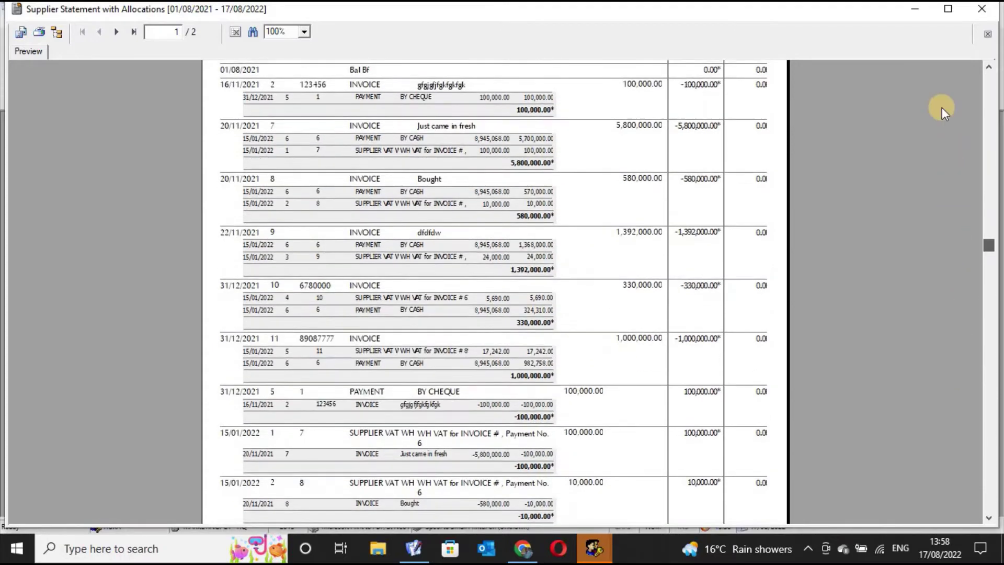
{"action": "scroll", "coordinate": [935, 76], "scroll_direction": "up", "scroll_amount": 1}
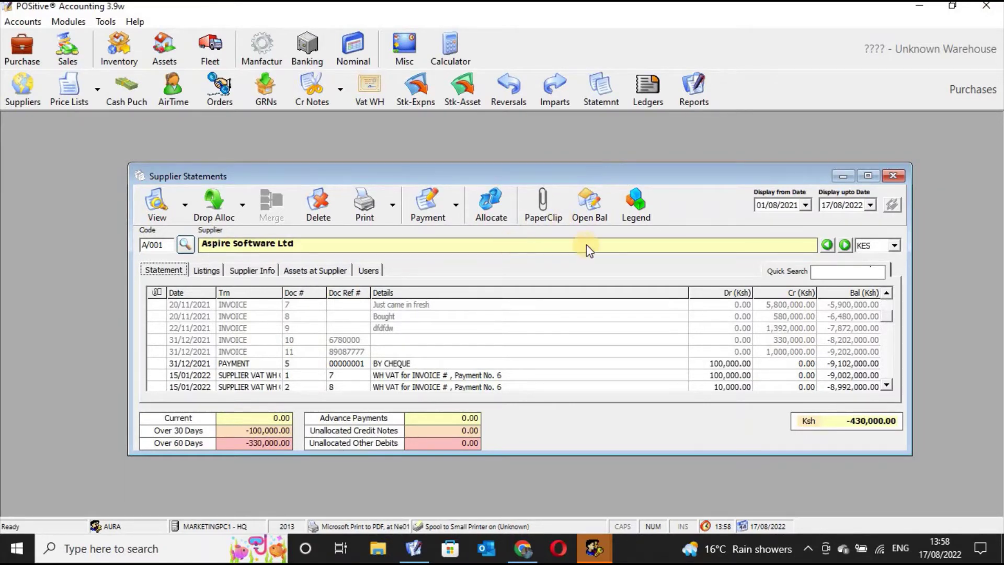
Step: Show the statement's colour legend beside the transactions and check the most recent invoices against it
{"action": "left_click", "coordinate": [642, 206]}
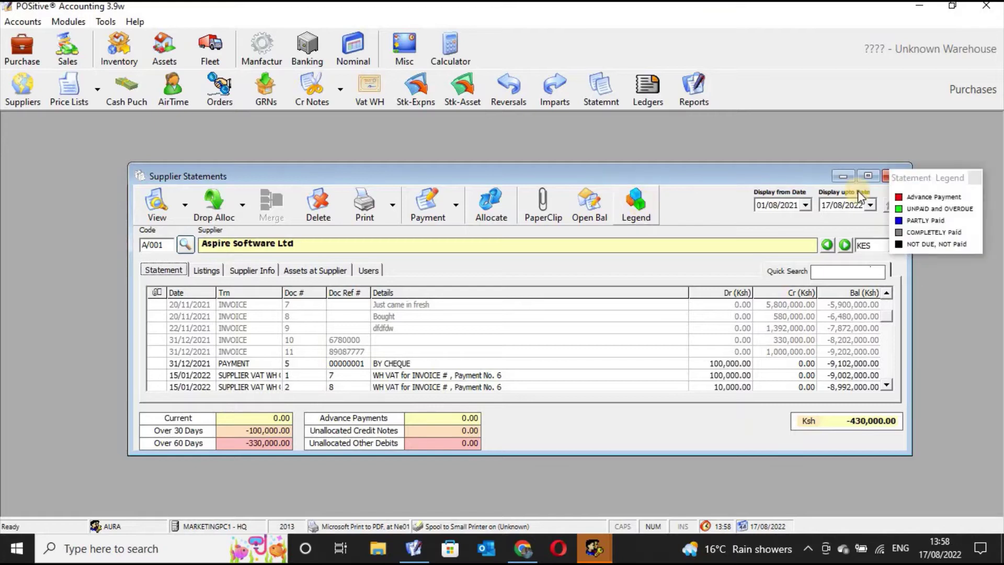
{"action": "left_click_drag", "start_coordinate": [776, 223], "coordinate": [617, 258]}
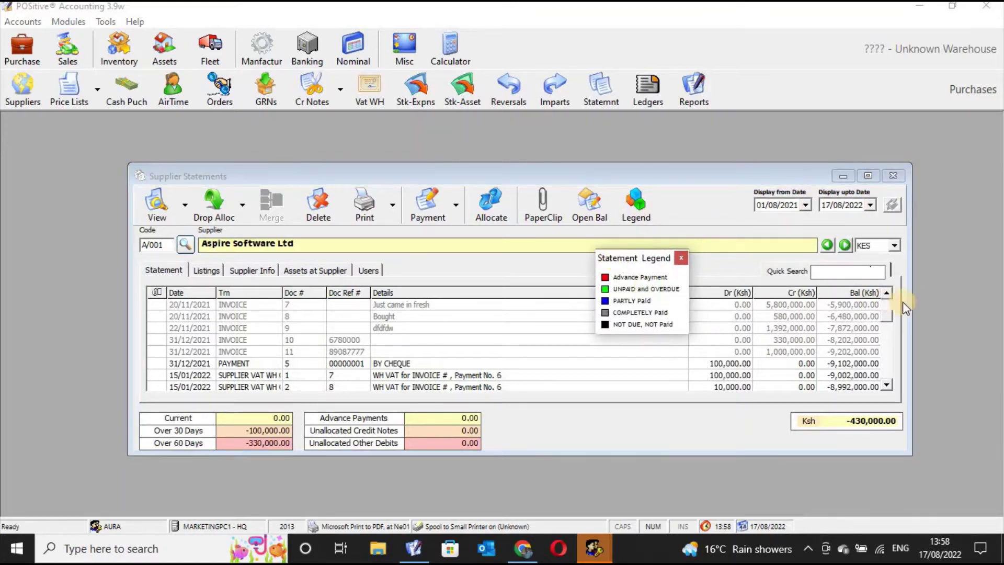
{"action": "left_click_drag", "start_coordinate": [889, 315], "coordinate": [888, 343]}
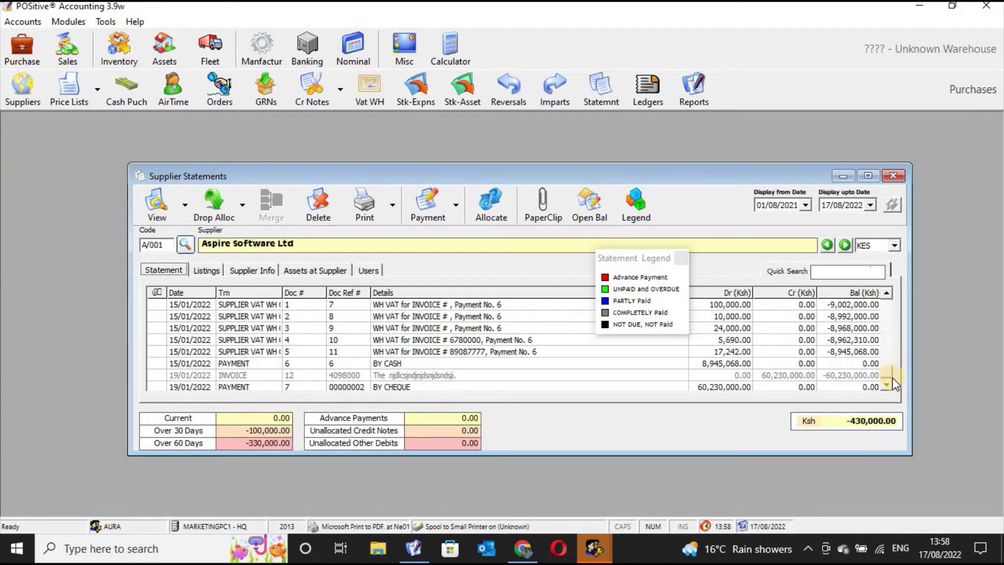
{"action": "scroll", "coordinate": [895, 385], "scroll_direction": "down", "scroll_amount": 2}
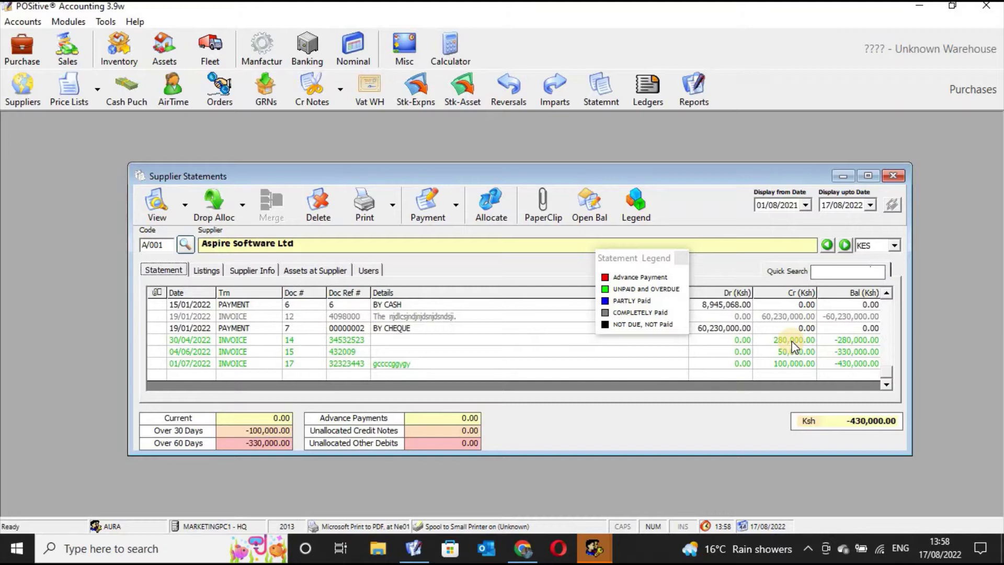
{"action": "left_click", "coordinate": [642, 258]}
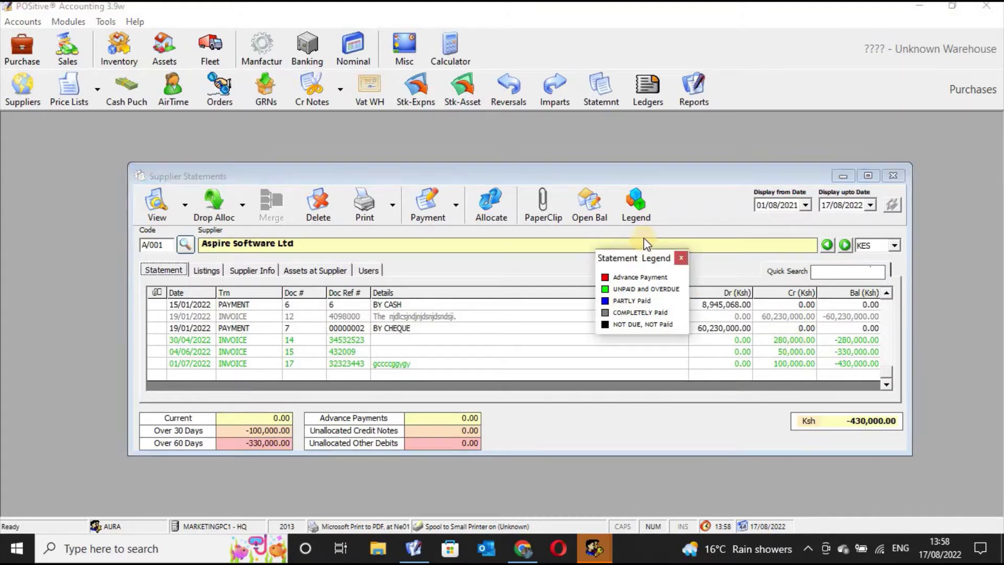
{"action": "left_click_drag", "start_coordinate": [643, 259], "coordinate": [645, 238]}
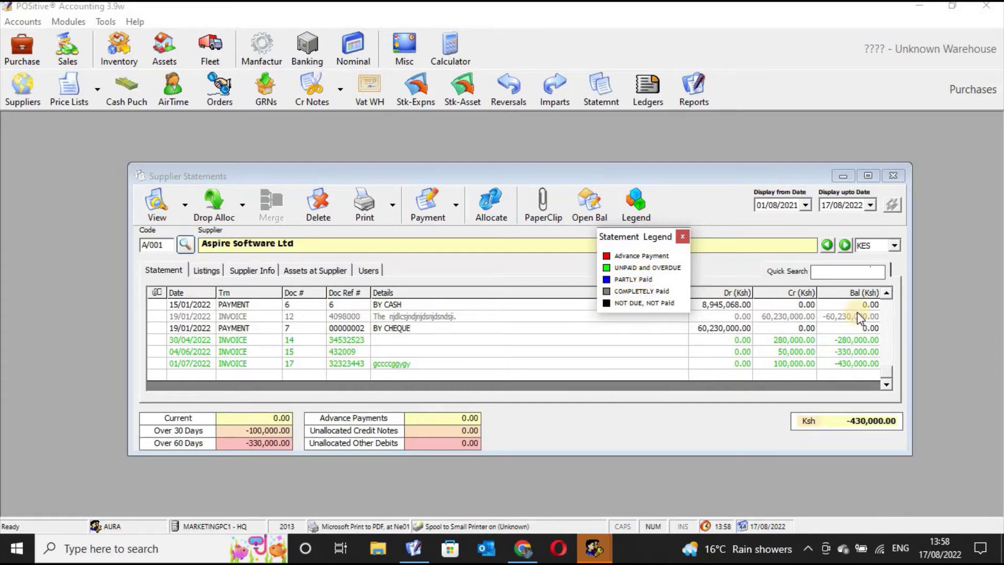
Step: Compare the earlier invoices and payments in the statement with the colours of the legend
{"action": "left_click", "coordinate": [884, 297]}
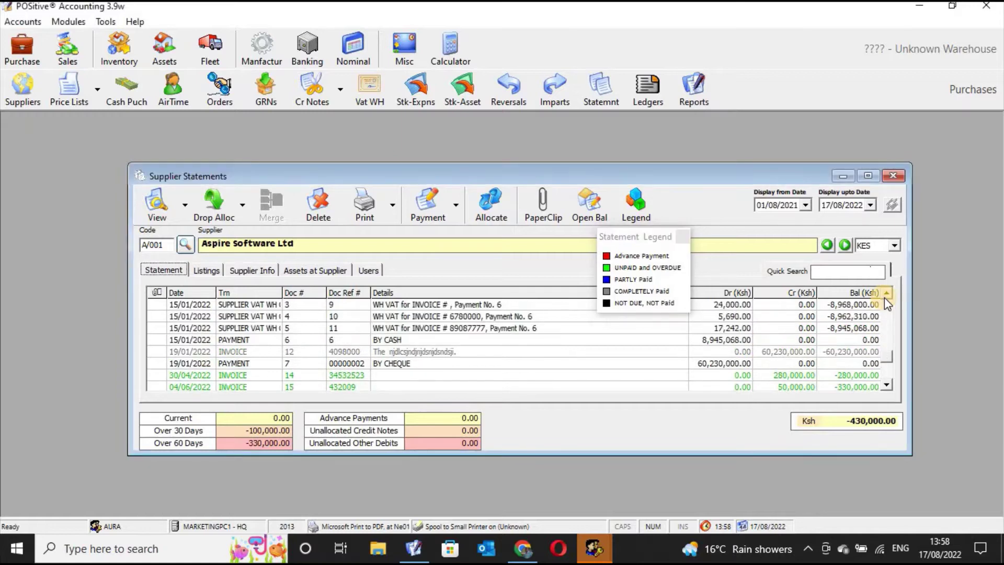
{"action": "left_click", "coordinate": [883, 297]}
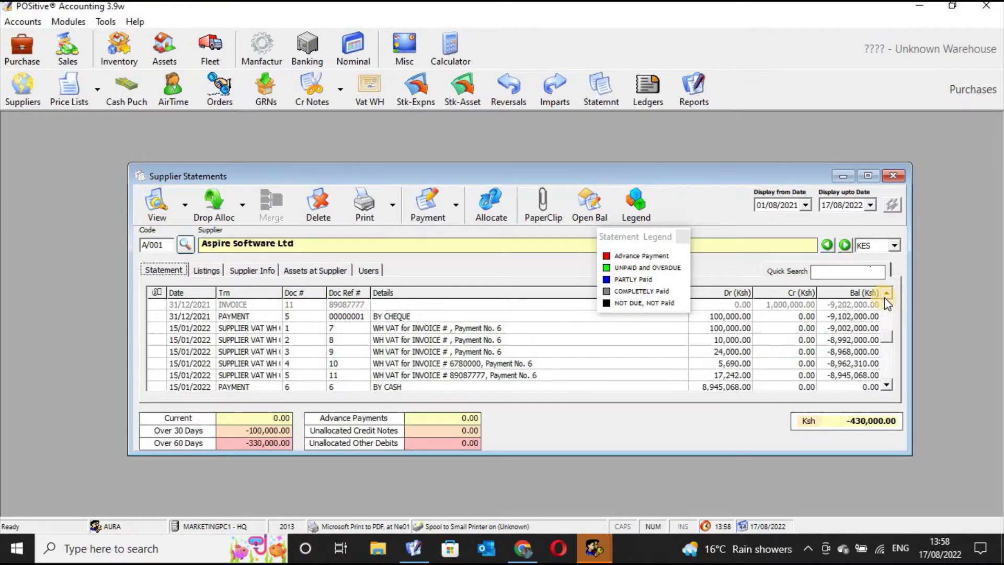
{"action": "left_click", "coordinate": [884, 297]}
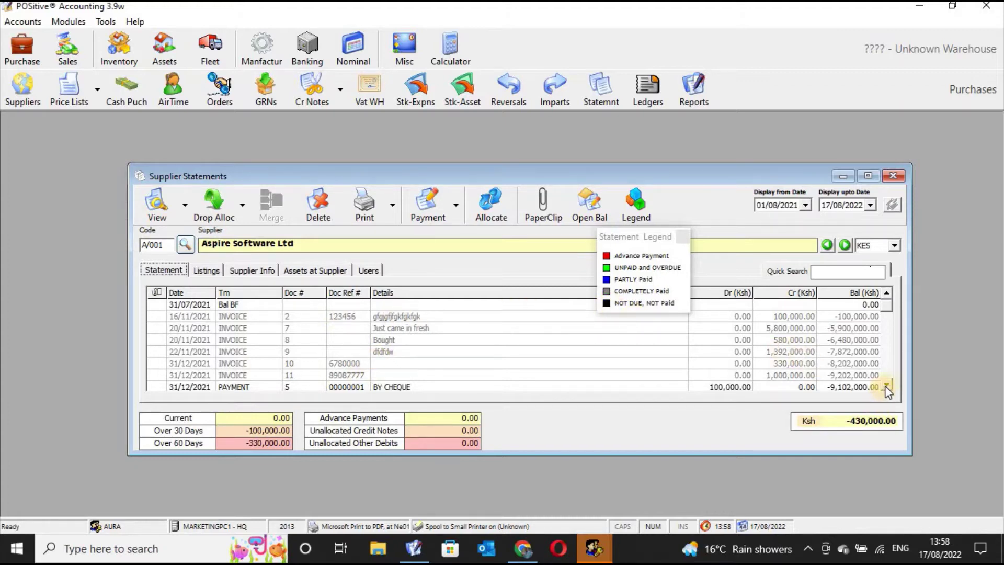
{"action": "scroll", "coordinate": [891, 389], "scroll_direction": "down", "scroll_amount": 3}
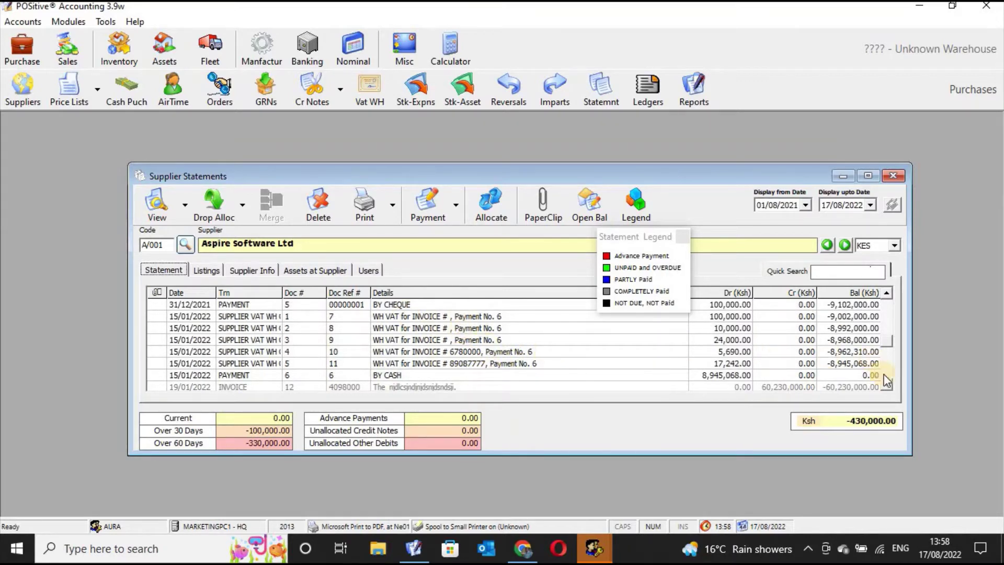
Step: Close the legend below the latest transactions, check the payment options for the 30/04/2022 invoice and close them
{"action": "scroll", "coordinate": [888, 385], "scroll_direction": "down", "scroll_amount": 3}
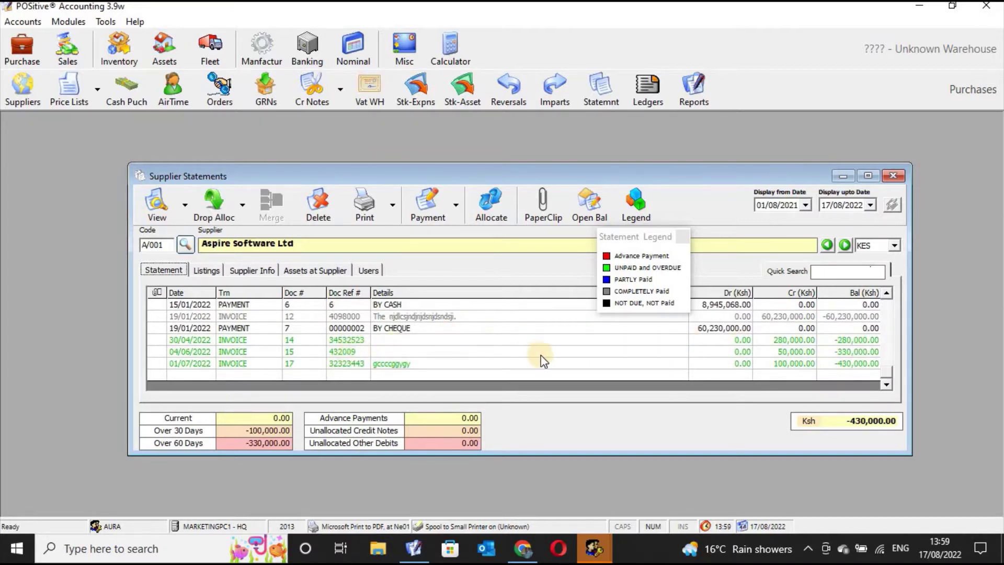
{"action": "left_click", "coordinate": [684, 239]}
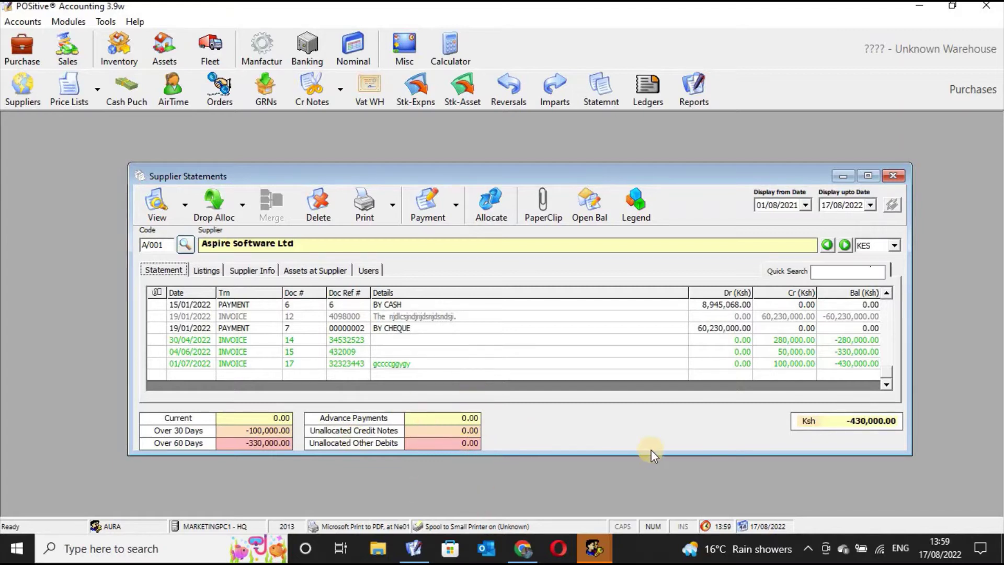
{"action": "left_click", "coordinate": [363, 343]}
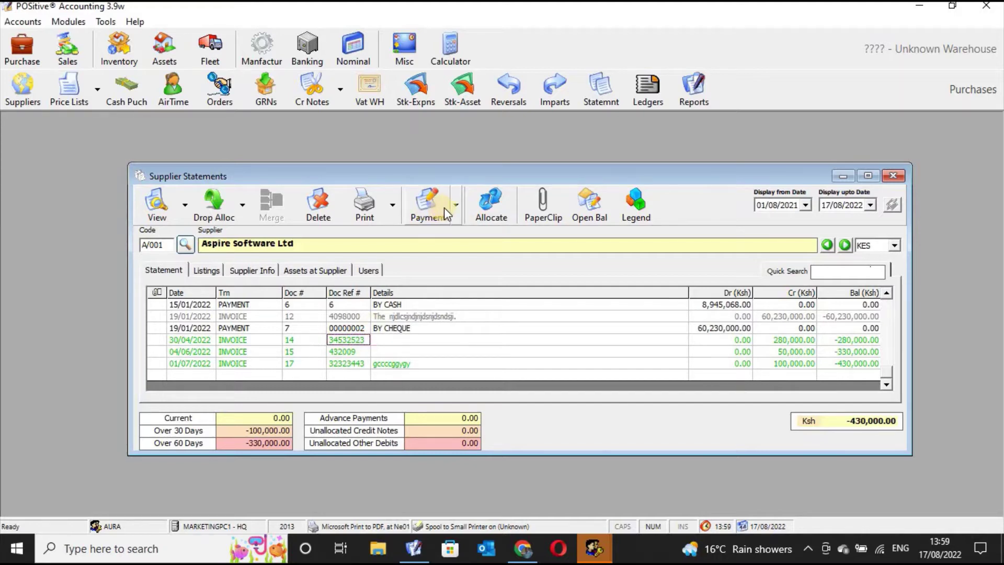
{"action": "left_click", "coordinate": [426, 214]}
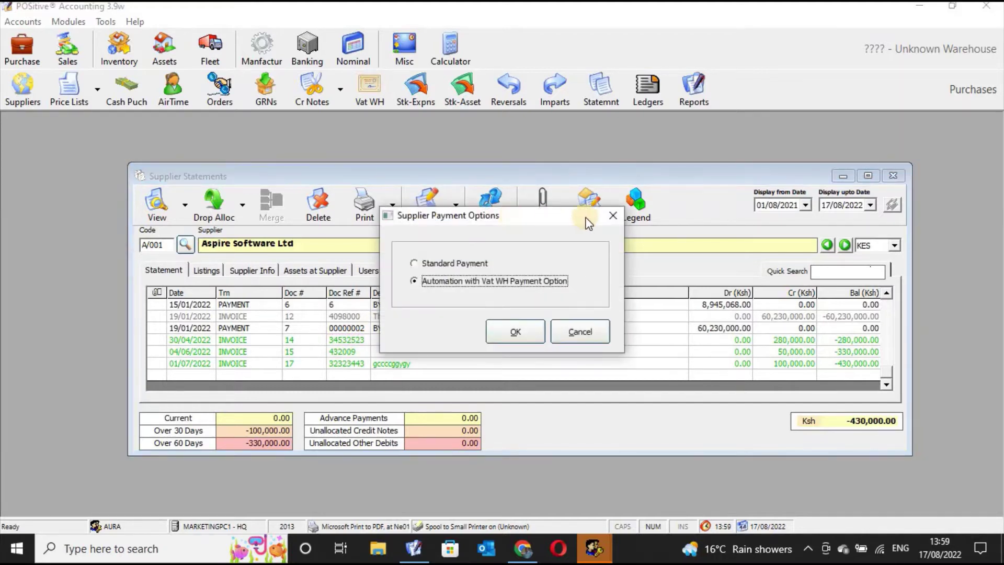
{"action": "left_click", "coordinate": [617, 217]}
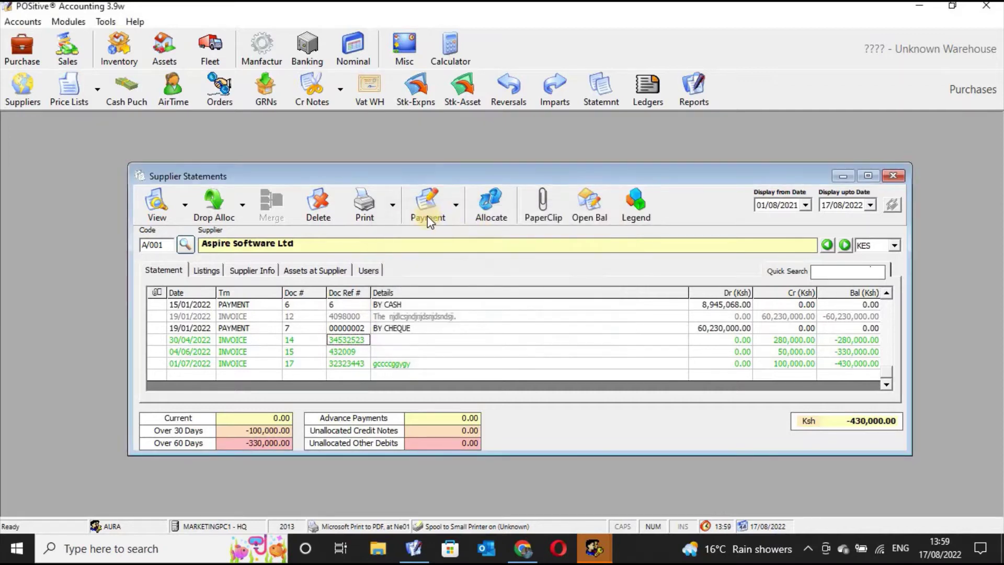
Step: Try to make an advance payment to Aspire Software Ltd from the supplier statement
{"action": "left_click", "coordinate": [457, 214]}
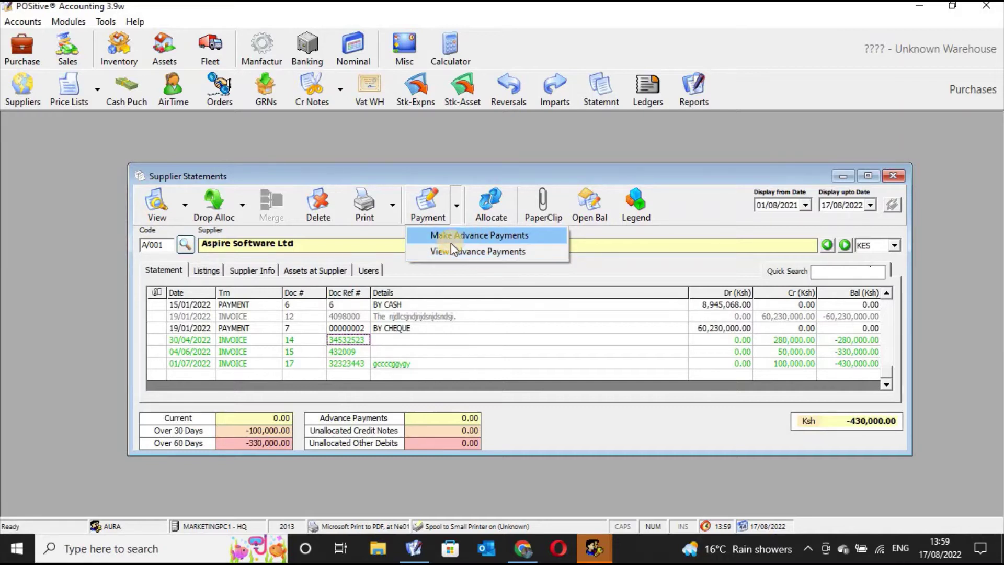
{"action": "left_click", "coordinate": [496, 237]}
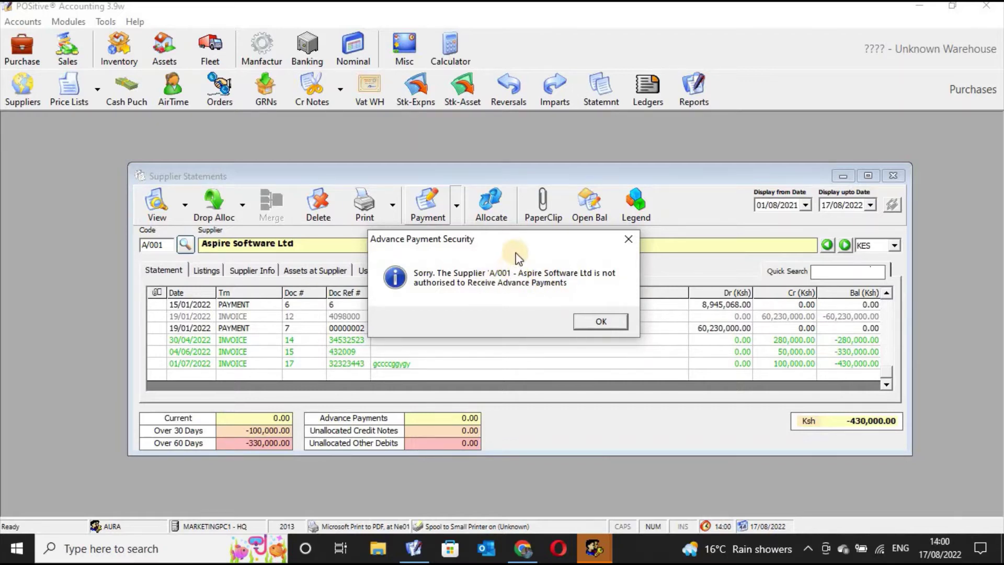
{"action": "left_click_drag", "start_coordinate": [516, 244], "coordinate": [522, 267]}
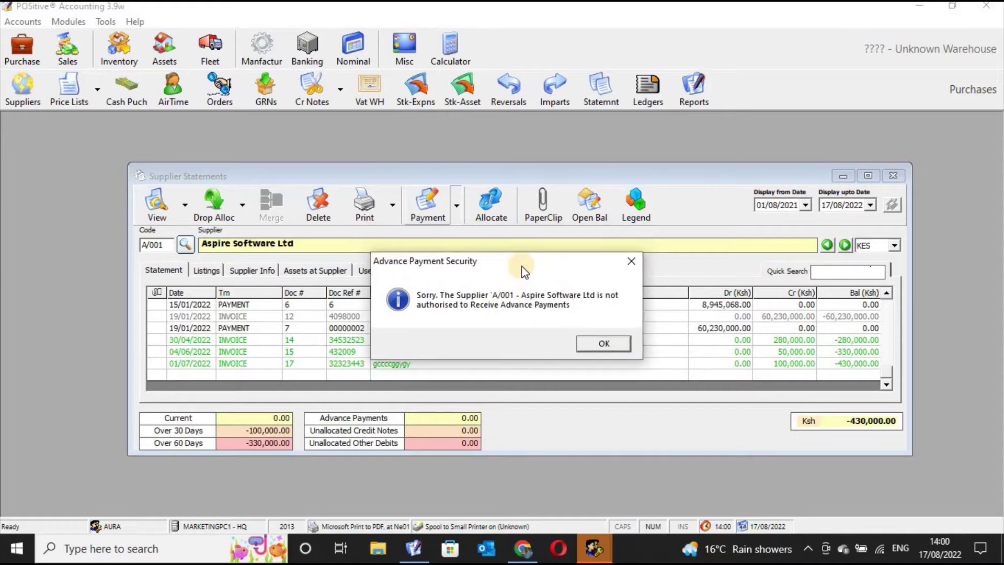
{"action": "left_click", "coordinate": [631, 261]}
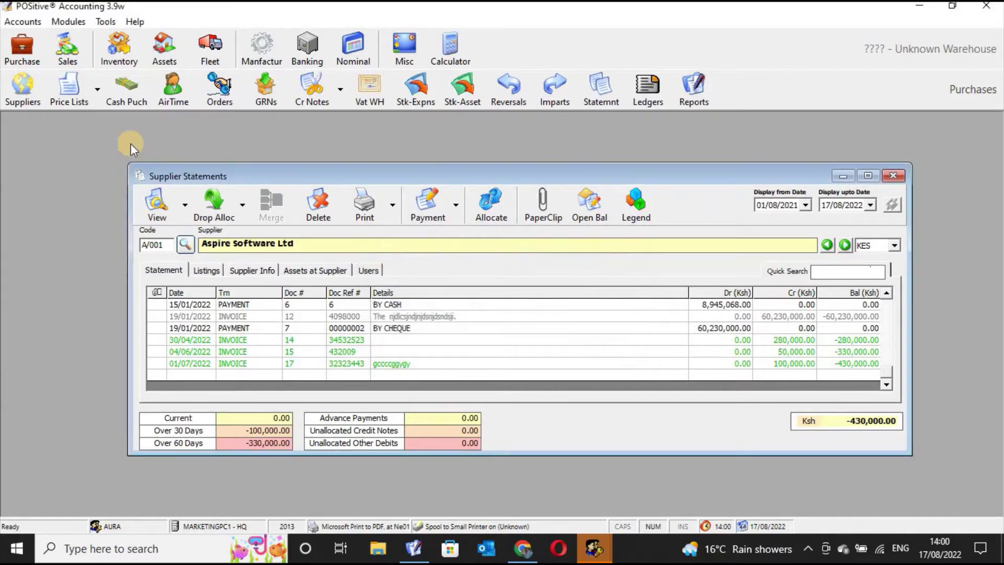
Step: Review the payment details and transactions-on-hold settings of Aspire Software Ltd in the Supplier Manager and close it
{"action": "left_click", "coordinate": [21, 91]}
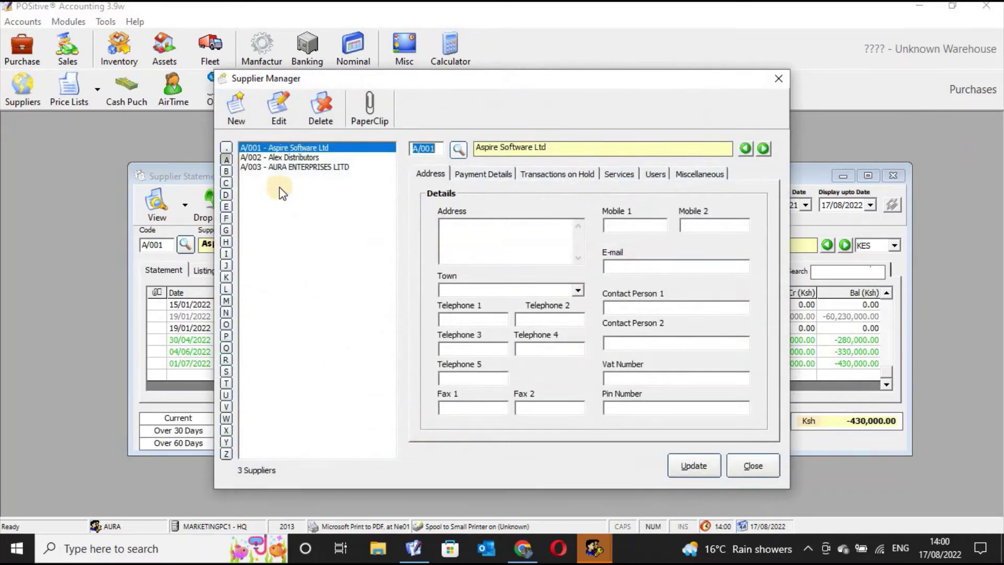
{"action": "left_click", "coordinate": [494, 175]}
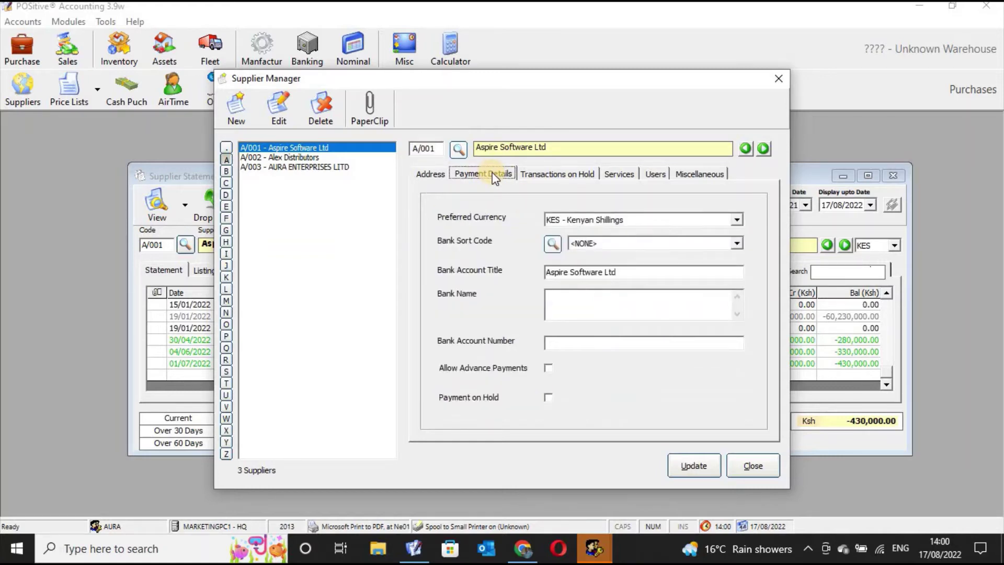
{"action": "left_click", "coordinate": [547, 178]}
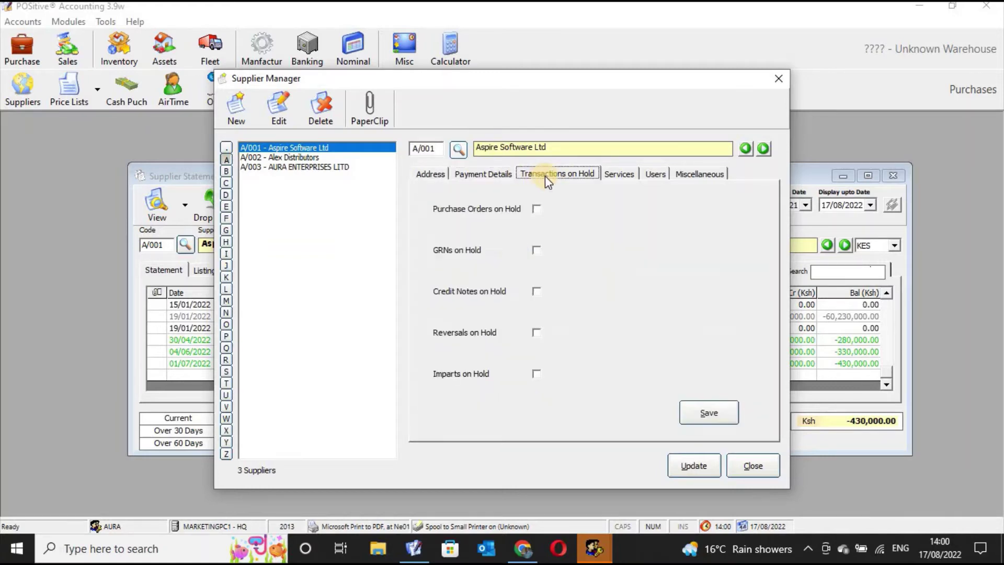
{"action": "left_click", "coordinate": [501, 183]}
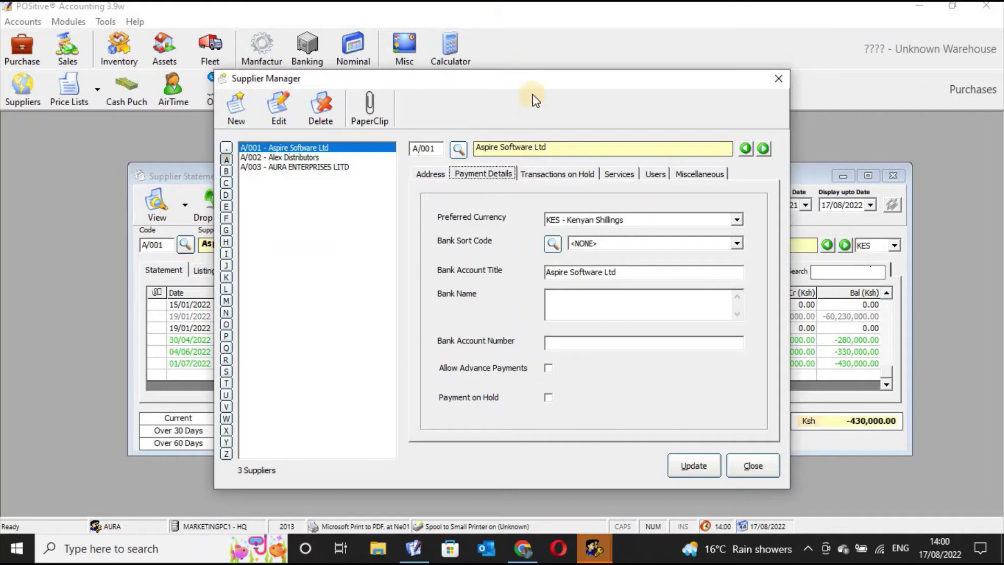
{"action": "left_click_drag", "start_coordinate": [533, 80], "coordinate": [614, 480]}
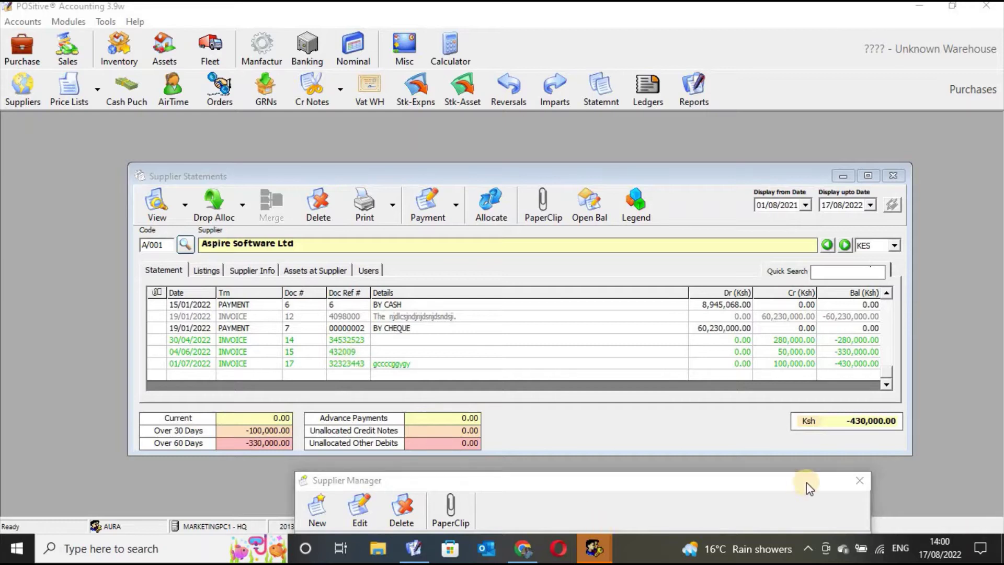
{"action": "left_click", "coordinate": [859, 482]}
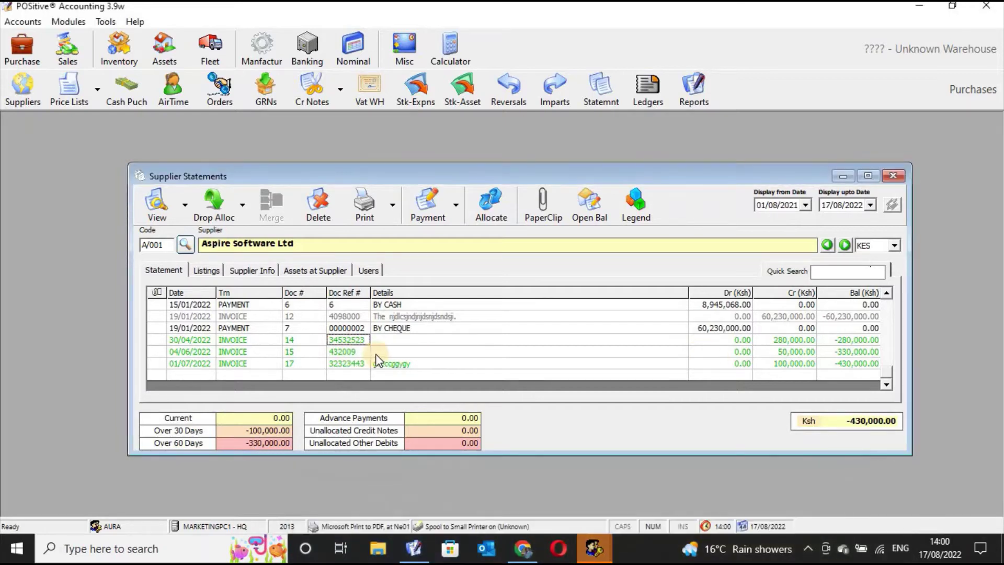
Step: View and close the supplier payment options again, and retry making an advance payment to Aspire Software Ltd
{"action": "left_click", "coordinate": [436, 219]}
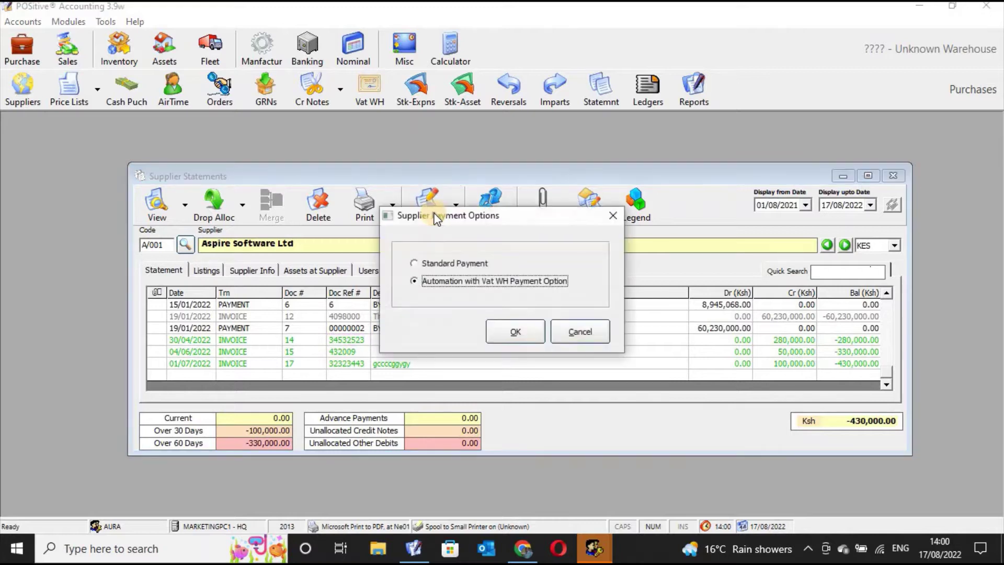
{"action": "left_click", "coordinate": [612, 216]}
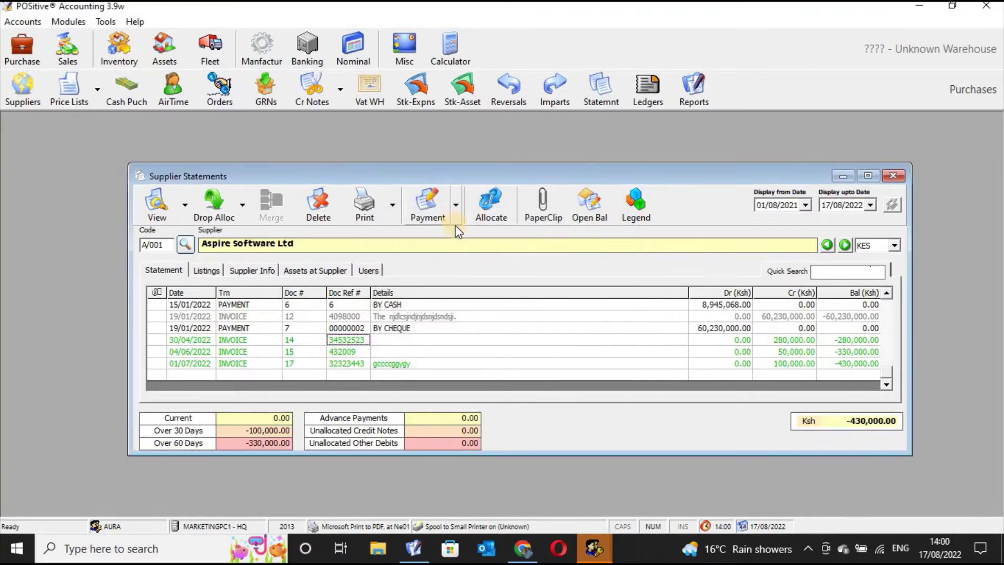
{"action": "left_click", "coordinate": [455, 222]}
{"action": "left_click", "coordinate": [458, 234]}
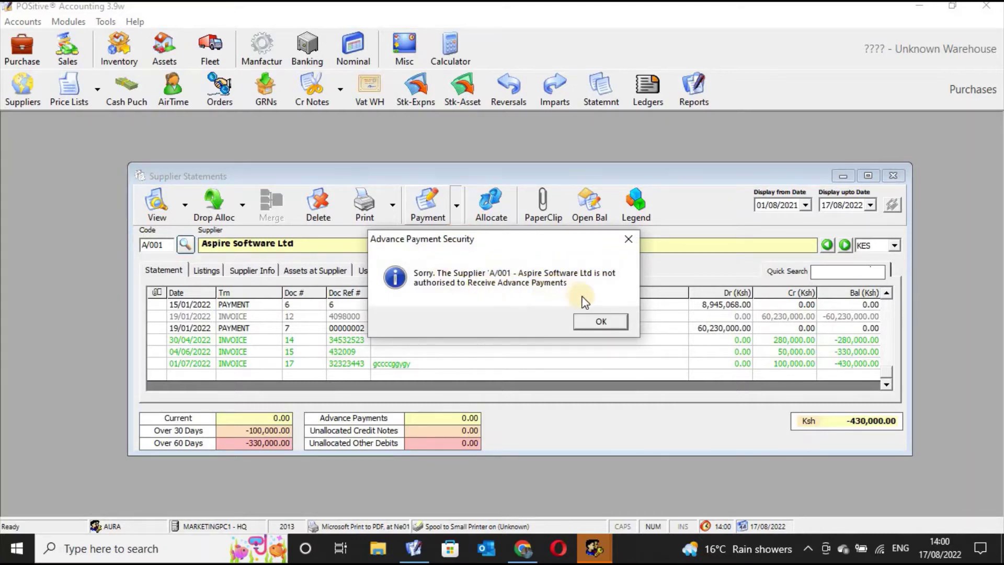
{"action": "left_click", "coordinate": [599, 321]}
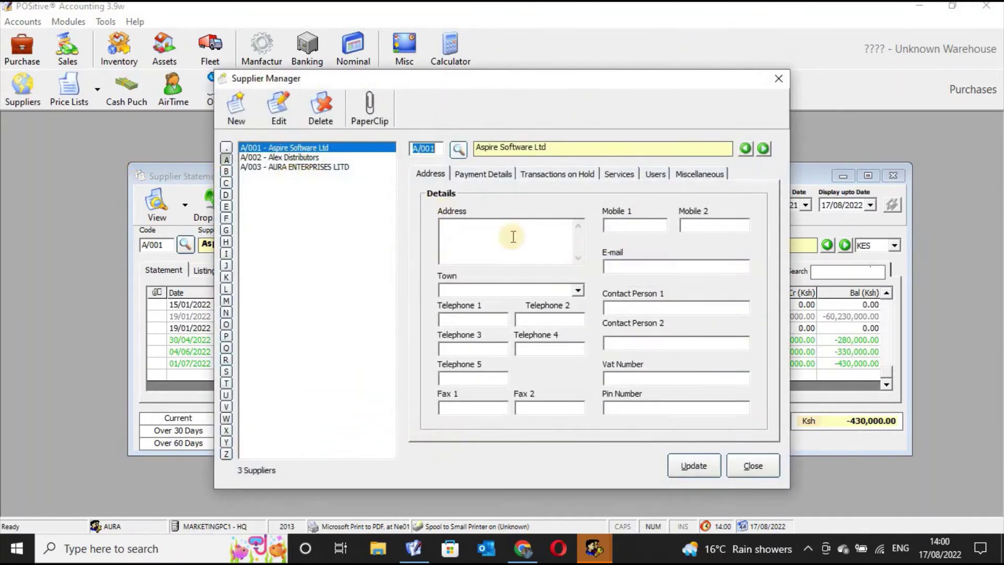
Step: Enable Allow Advance Payments in the payment details of Aspire Software Ltd, save the supplier and close the Supplier Manager
{"action": "left_click", "coordinate": [491, 177]}
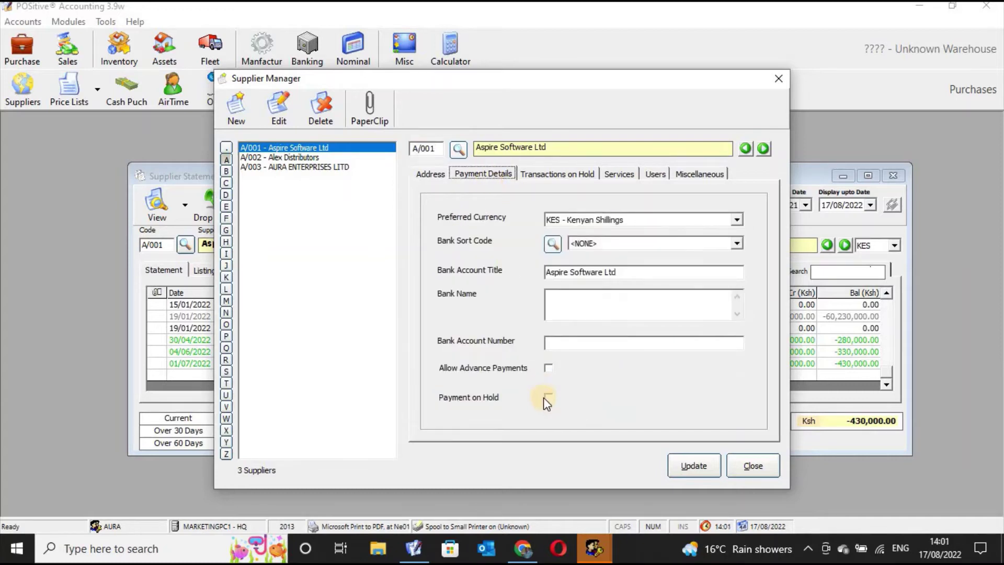
{"action": "left_click", "coordinate": [547, 370]}
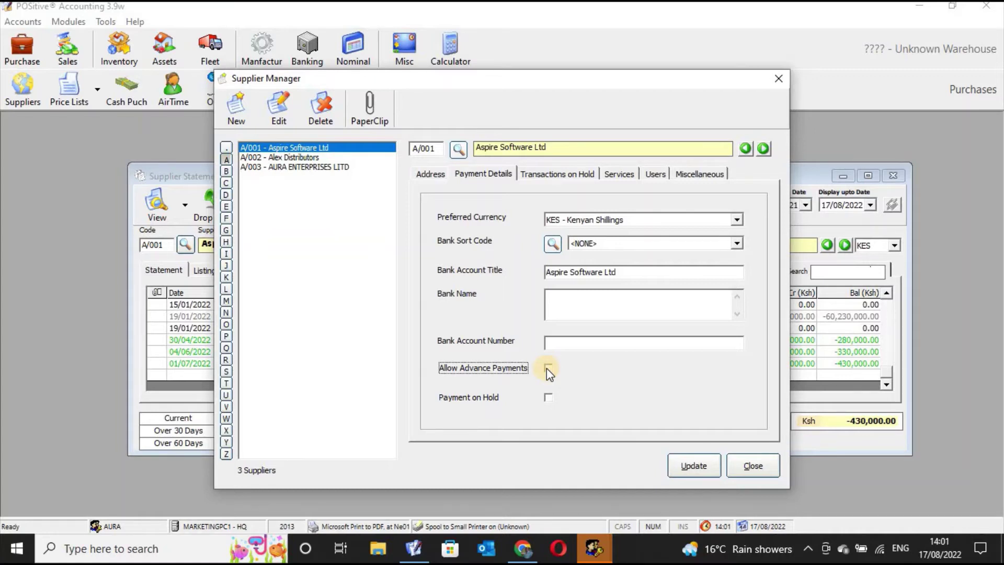
{"action": "left_click", "coordinate": [547, 368]}
{"action": "left_click", "coordinate": [694, 465]}
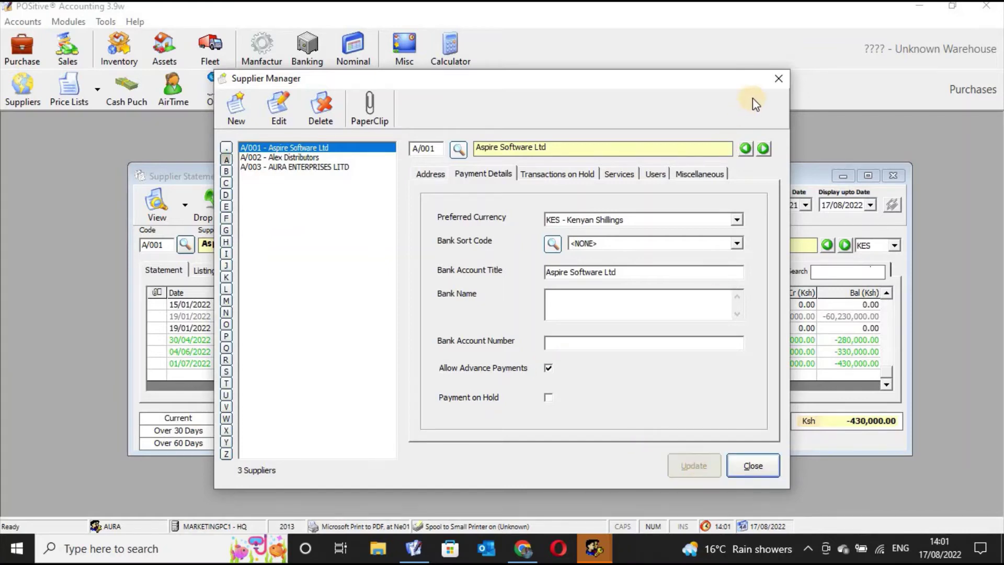
{"action": "left_click", "coordinate": [776, 80]}
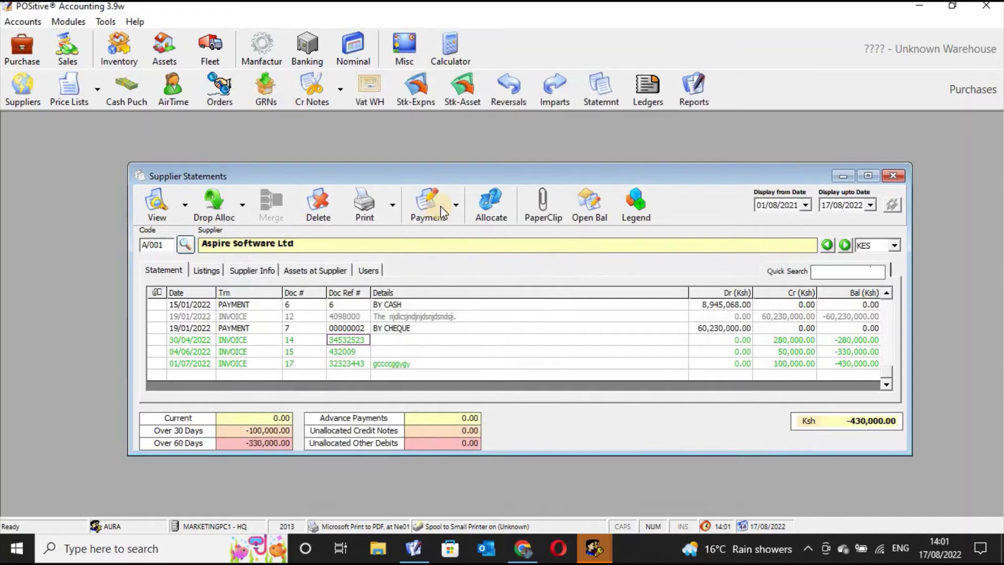
Step: View the advance payment form for Aspire Software Ltd and close it without making a payment
{"action": "left_click", "coordinate": [456, 217]}
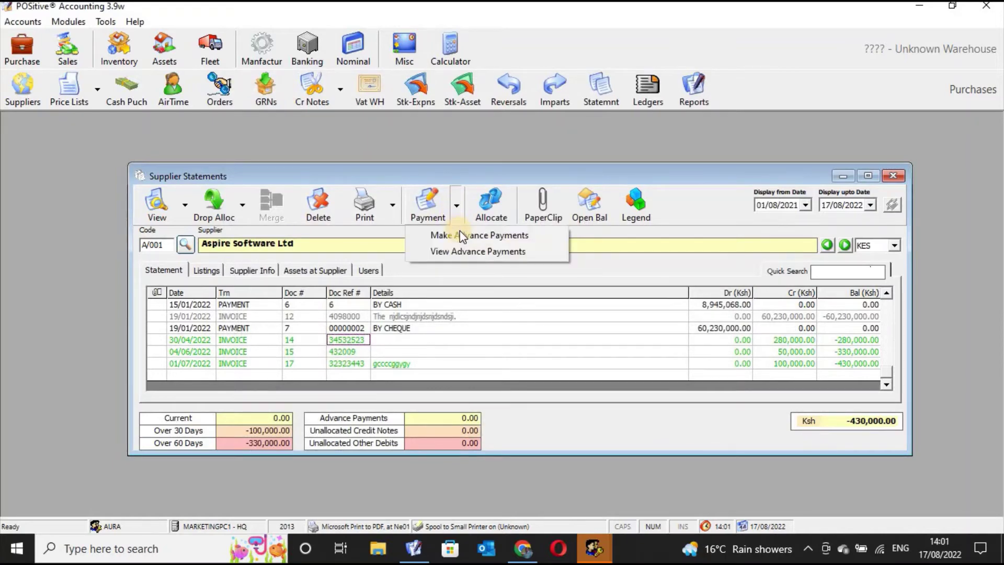
{"action": "left_click", "coordinate": [459, 230]}
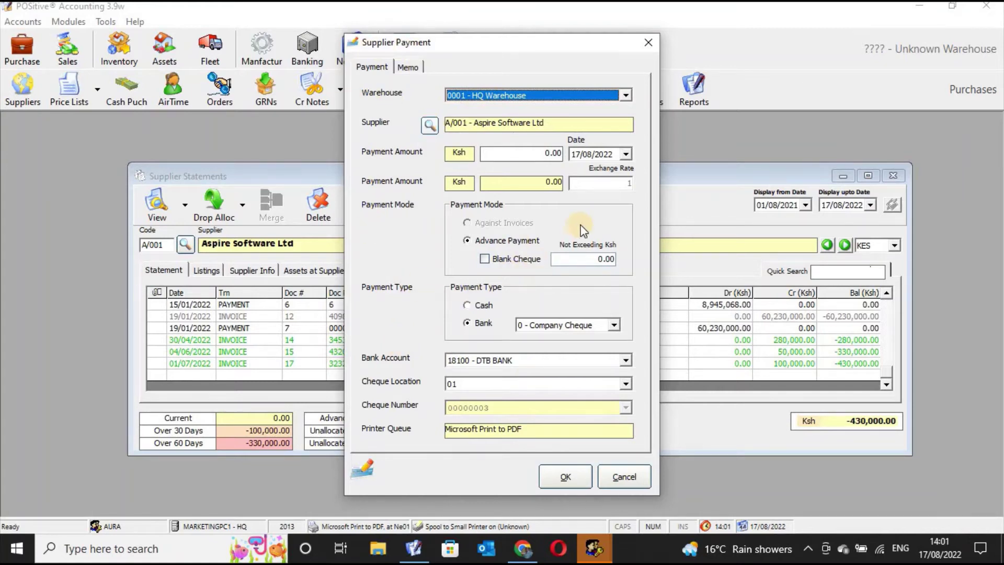
{"action": "left_click", "coordinate": [648, 43]}
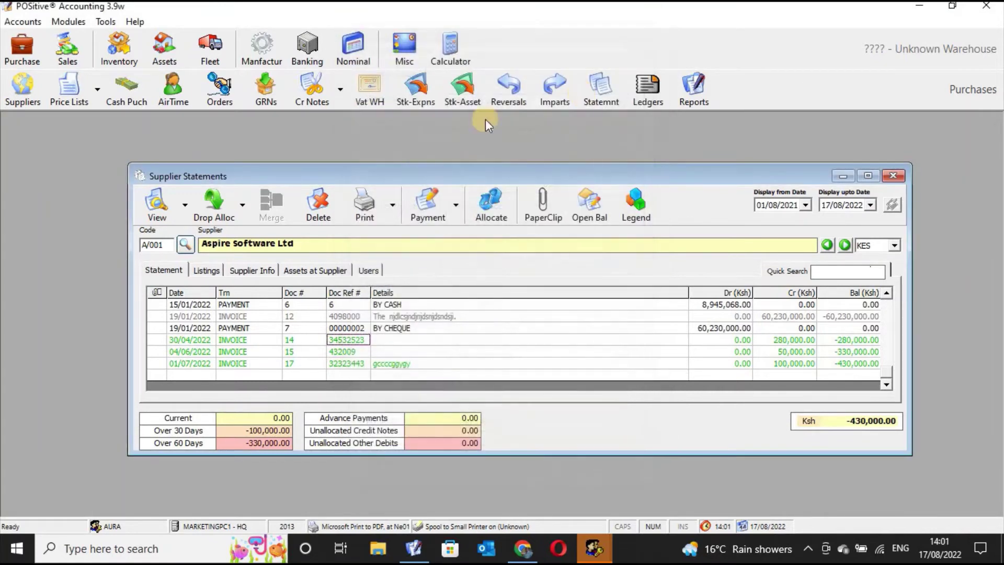
Step: Disable Allow Advance Payments in the payment details of Aspire Software Ltd, save the supplier and close the Supplier Manager
{"action": "left_click", "coordinate": [19, 95]}
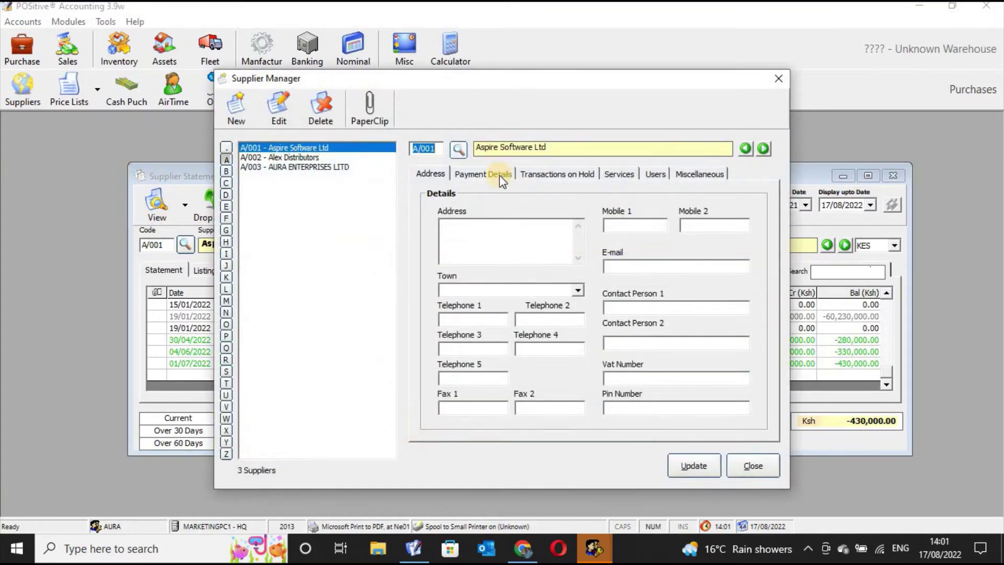
{"action": "left_click", "coordinate": [500, 175]}
{"action": "left_click", "coordinate": [548, 368]}
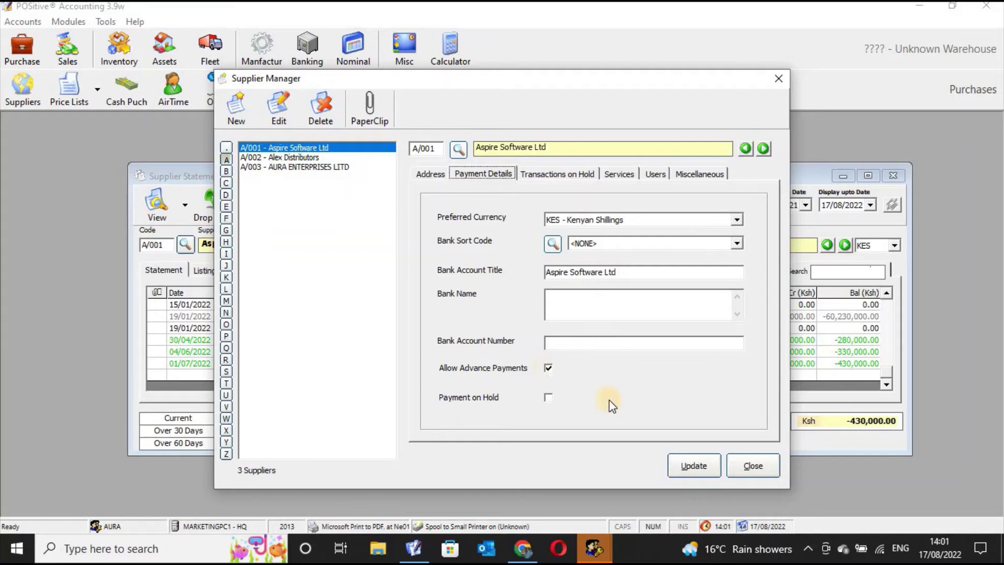
{"action": "left_click", "coordinate": [695, 467]}
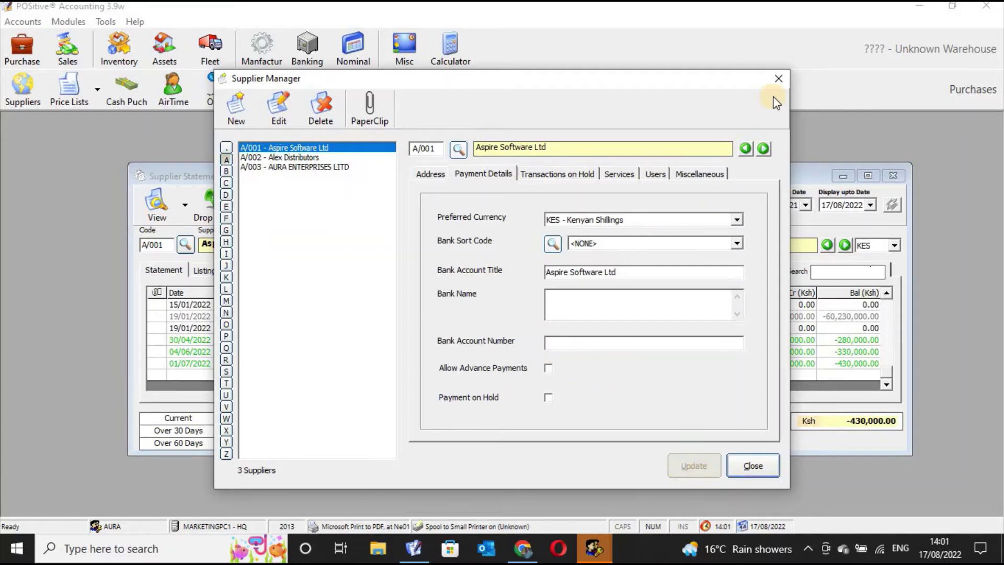
{"action": "left_click", "coordinate": [779, 78]}
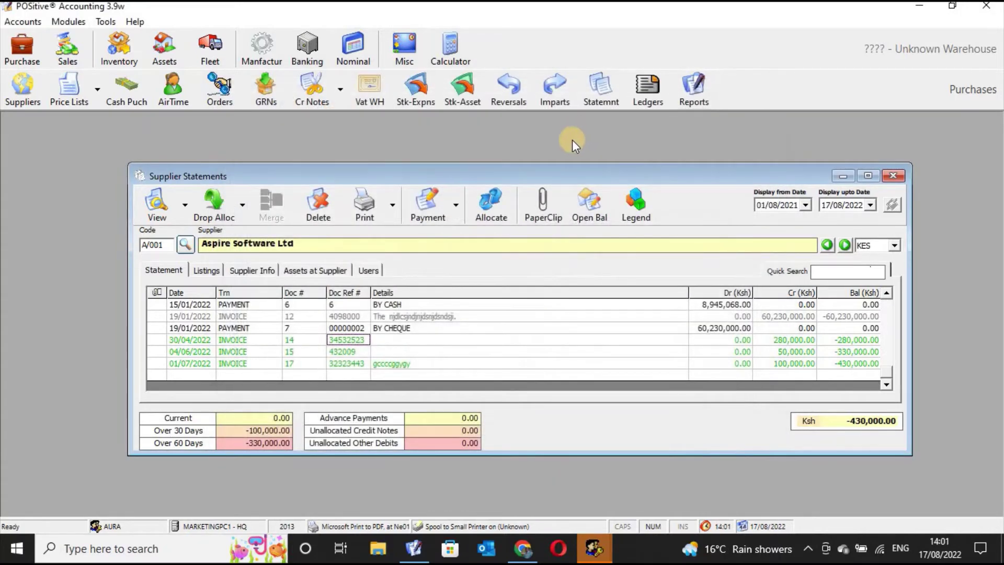
Step: Test making an advance payment to Aspire Software Ltd with Allow Advance Payments disabled
{"action": "left_click", "coordinate": [457, 205]}
{"action": "left_click", "coordinate": [460, 232]}
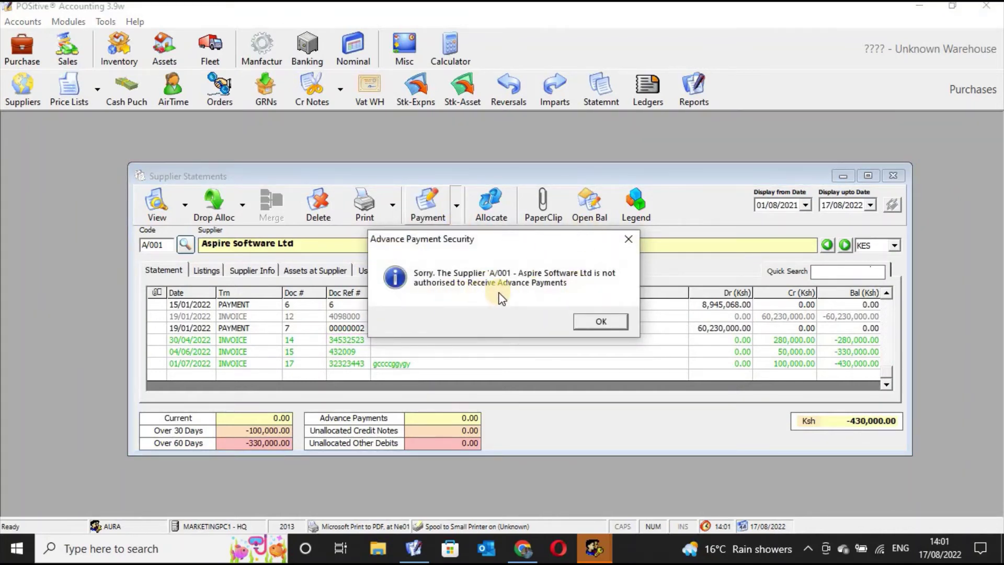
{"action": "left_click", "coordinate": [596, 321]}
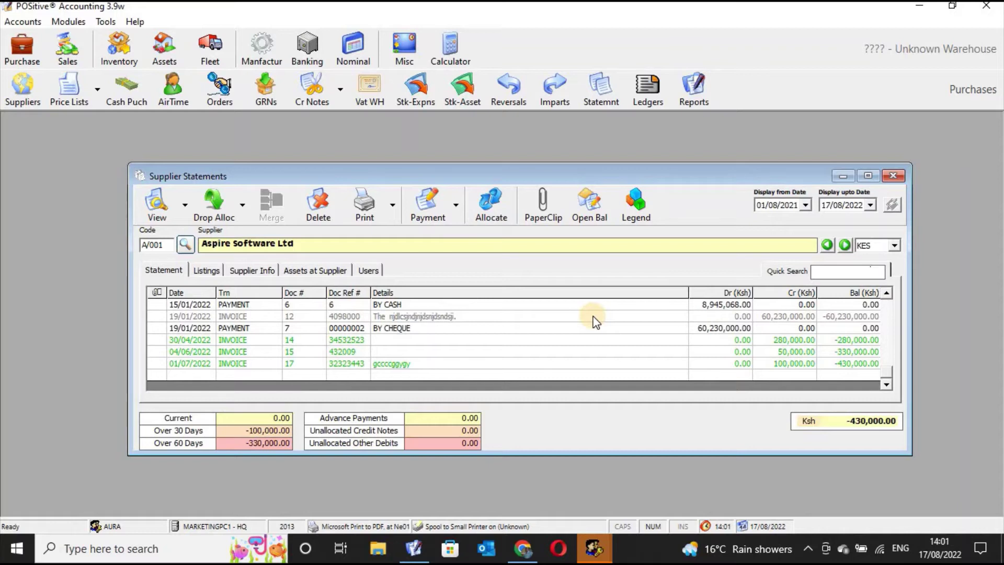
Step: Start a payment to Aspire Software Ltd using the Automation with Vat WH Payment Option
{"action": "left_click", "coordinate": [360, 340]}
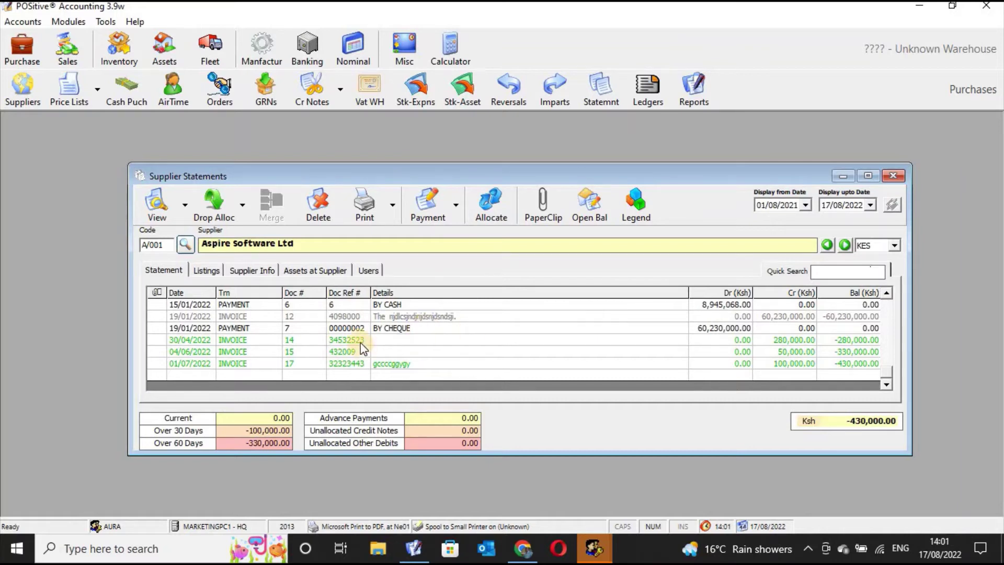
{"action": "left_click", "coordinate": [427, 204]}
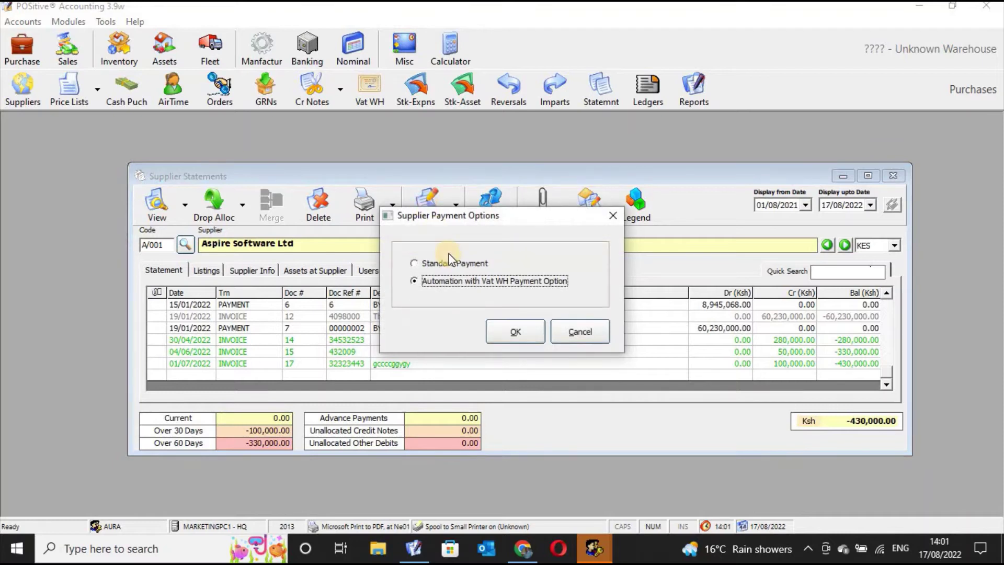
{"action": "left_click", "coordinate": [415, 267]}
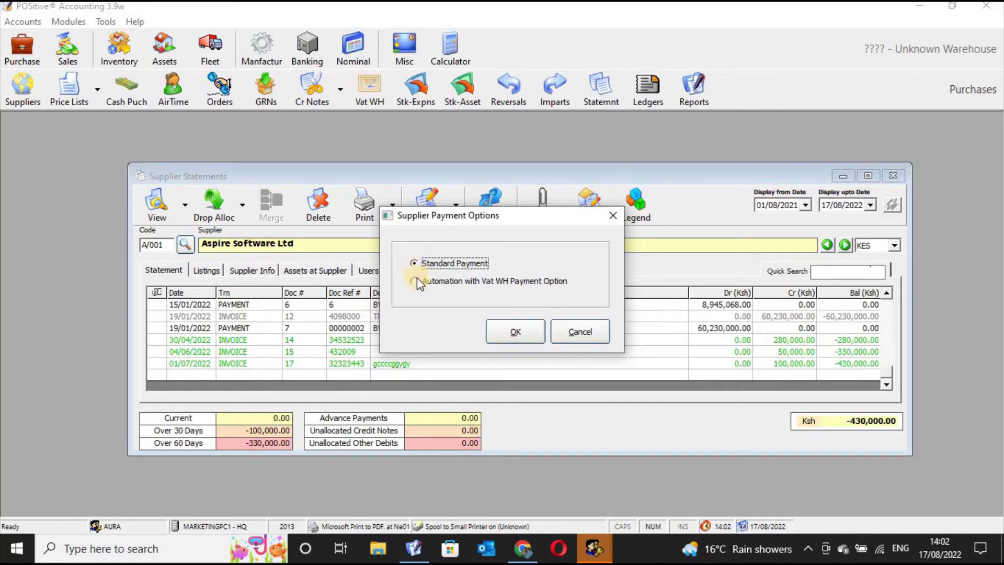
{"action": "left_click", "coordinate": [418, 281]}
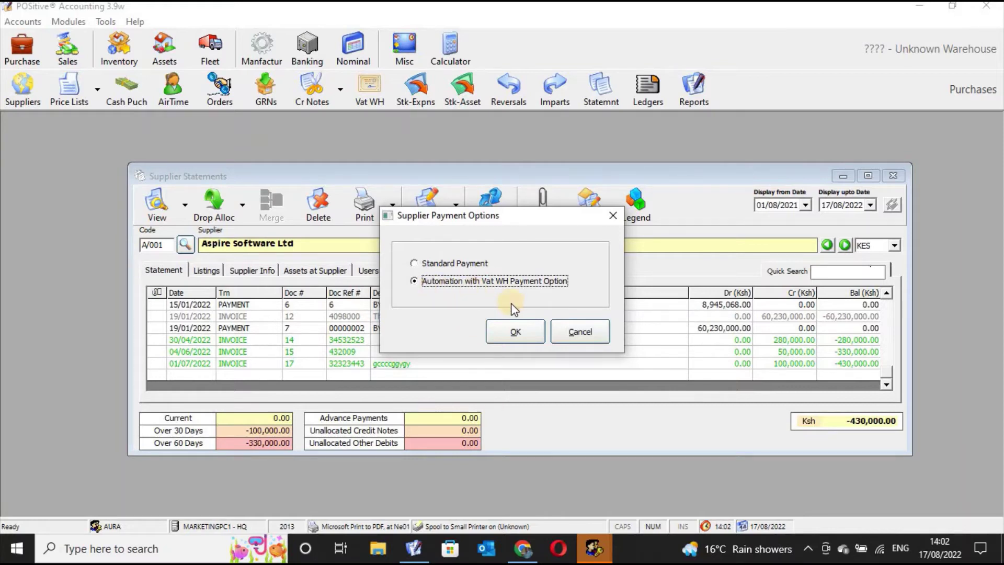
{"action": "left_click", "coordinate": [512, 333]}
{"action": "left_click", "coordinate": [511, 332]}
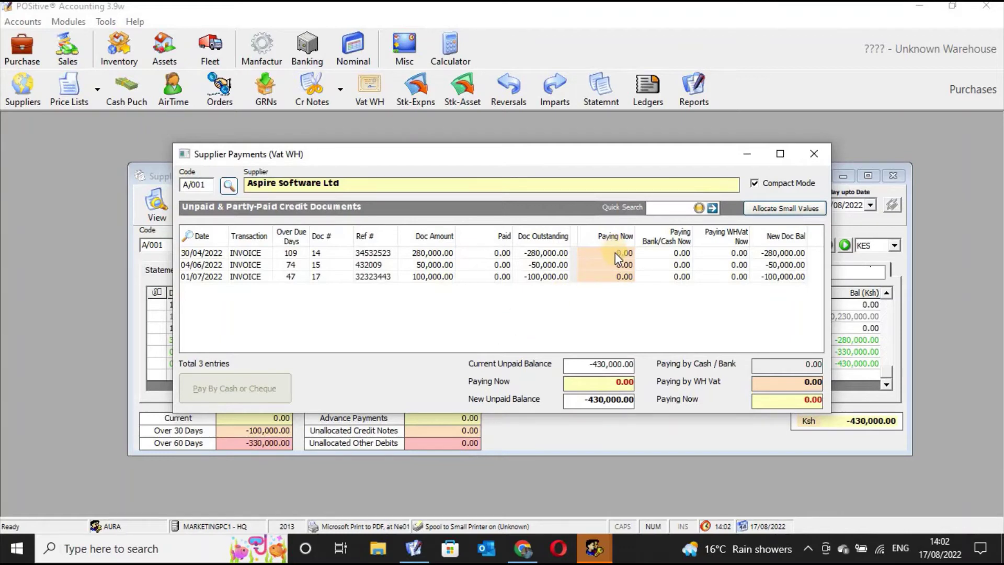
Step: Allocate full payment of 280,000, 50,000 and 100,000 to the three unpaid Aspire Software Ltd invoices
{"action": "left_click", "coordinate": [730, 254]}
{"action": "left_click", "coordinate": [763, 253]}
{"action": "left_click", "coordinate": [742, 256]}
{"action": "left_click", "coordinate": [727, 265]}
{"action": "left_click", "coordinate": [727, 251]}
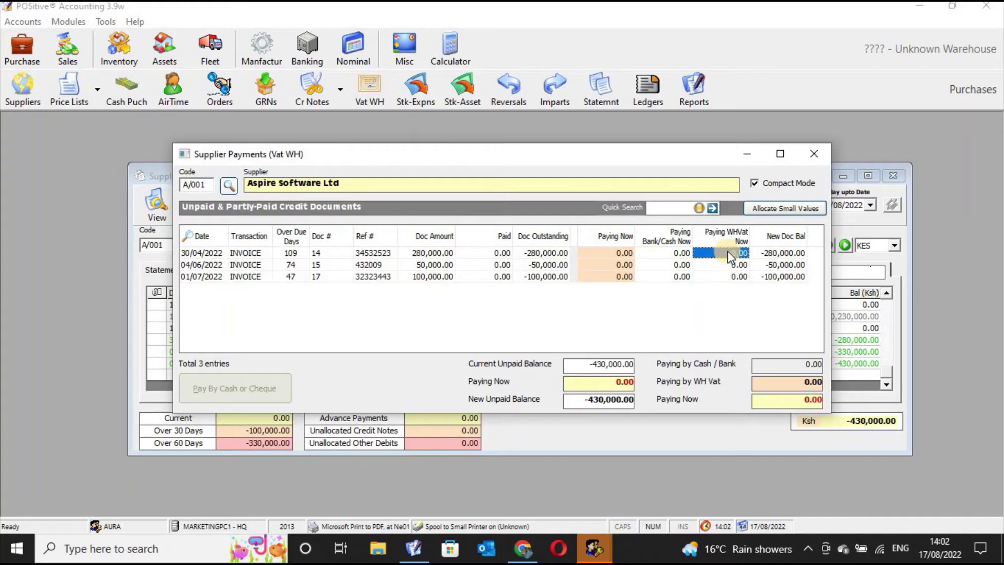
{"action": "left_click", "coordinate": [680, 253]}
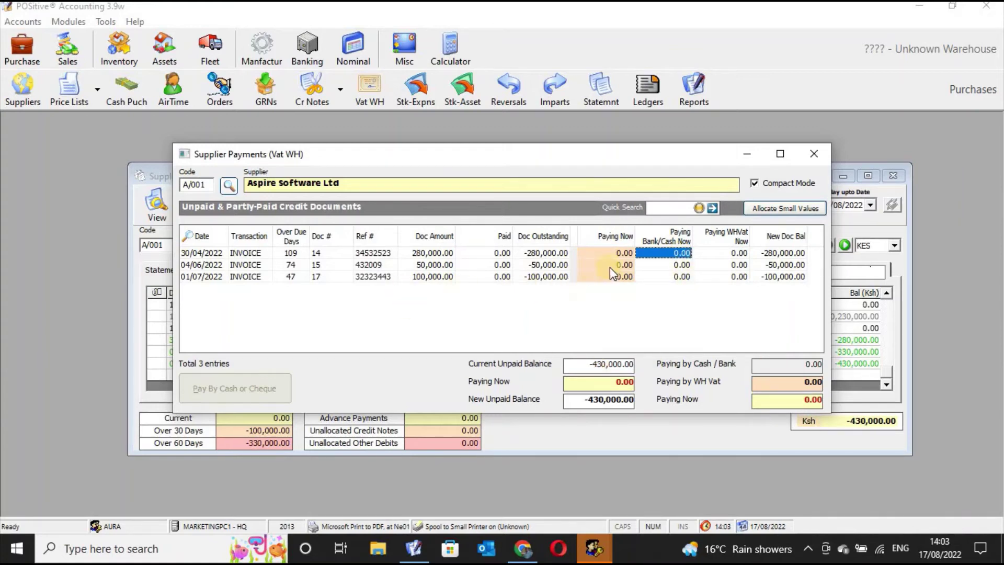
{"action": "left_click", "coordinate": [605, 255]}
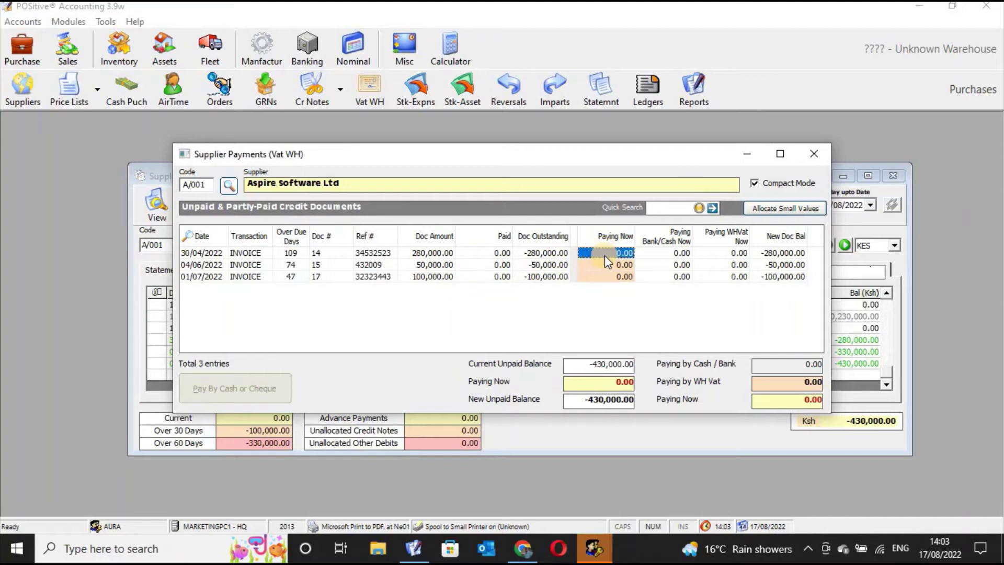
{"action": "double_click", "coordinate": [605, 256]}
{"action": "left_click", "coordinate": [606, 269]}
{"action": "double_click", "coordinate": [606, 268]}
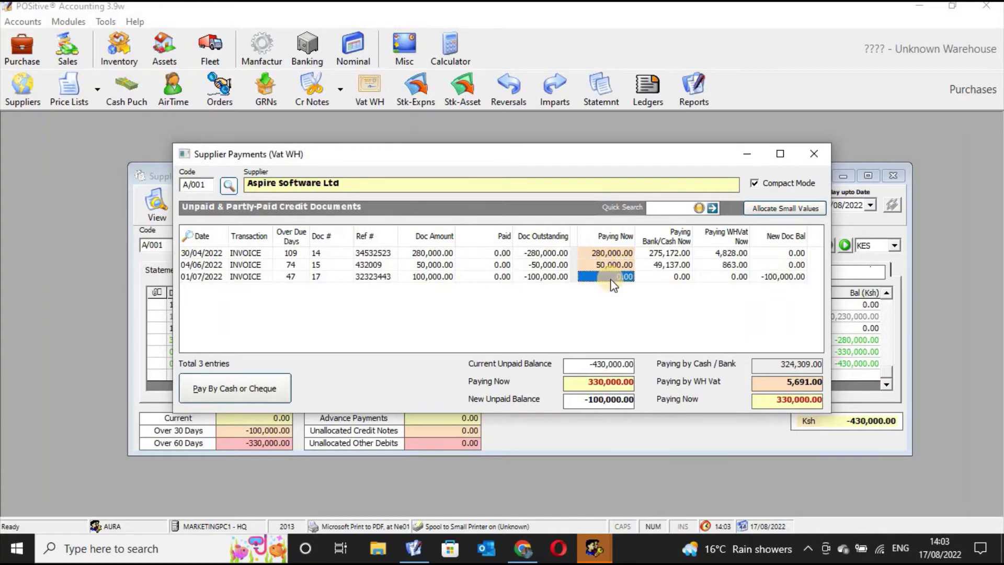
{"action": "double_click", "coordinate": [612, 277]}
Step: Proceed to pay the allocated invoices by cash or cheque and enter the memo "giggyvivhgvvhuvhuvhubvhuvhhuhuhuvhu"
{"action": "left_click", "coordinate": [253, 389]}
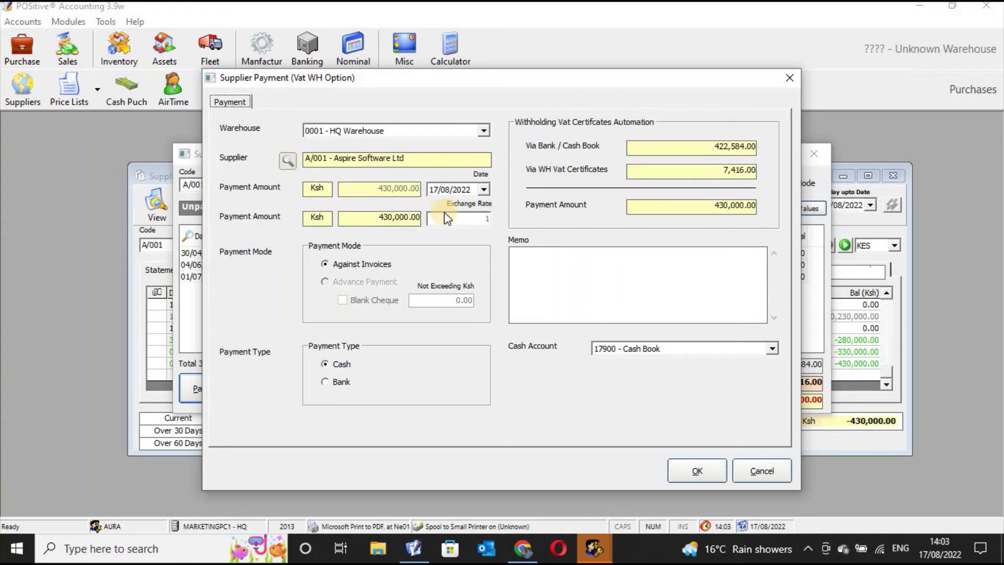
{"action": "left_click", "coordinate": [597, 278]}
{"action": "type", "text": "giggyvivhg"}
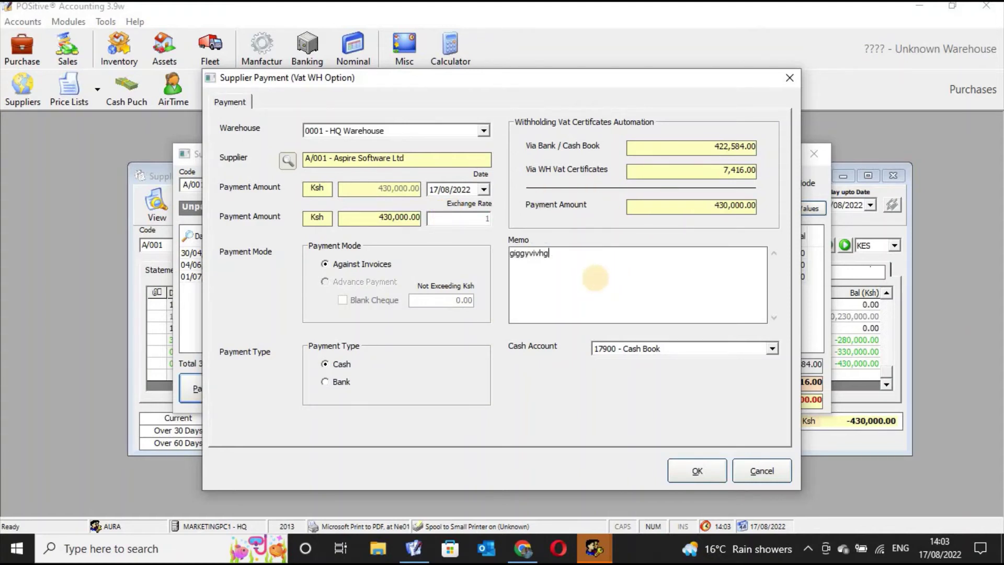
{"action": "type", "text": "vvhuvhuvhubvhuvhhuhuhuvhu"}
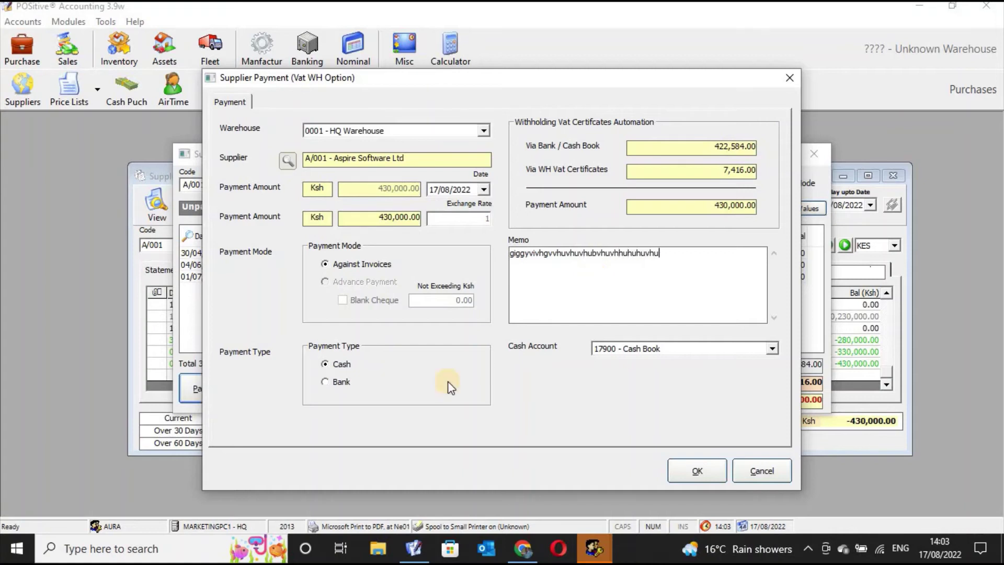
Step: Set the payment type to Bank and choose EQUITY BANK as the bank account
{"action": "left_click", "coordinate": [335, 382]}
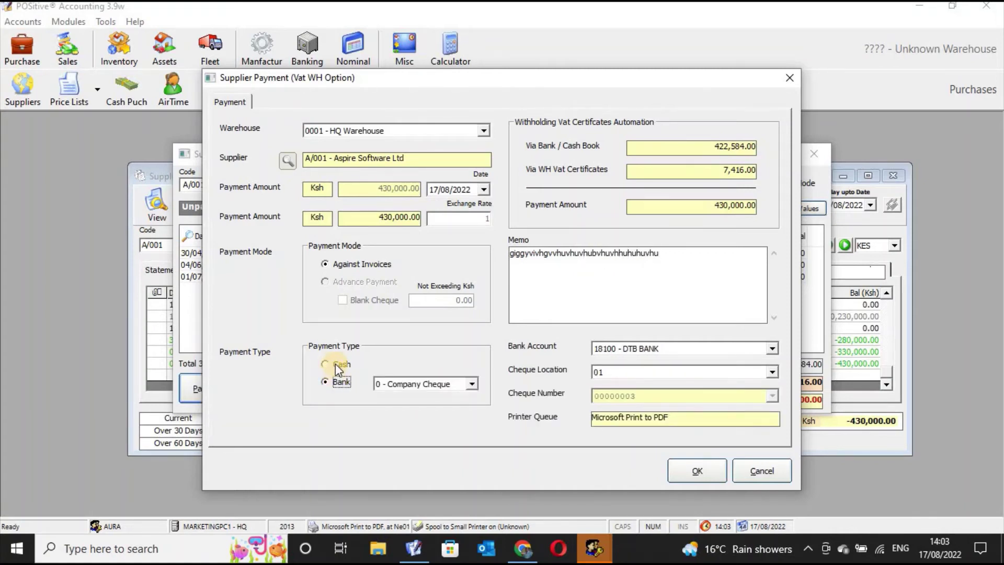
{"action": "left_click", "coordinate": [334, 367]}
{"action": "left_click", "coordinate": [335, 384]}
{"action": "left_click", "coordinate": [771, 351]}
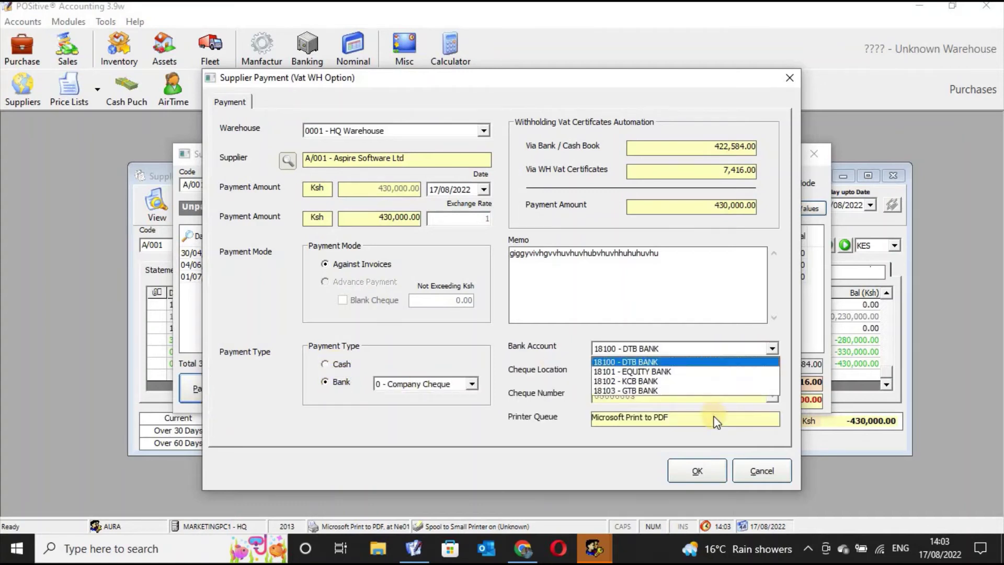
{"action": "left_click", "coordinate": [691, 374]}
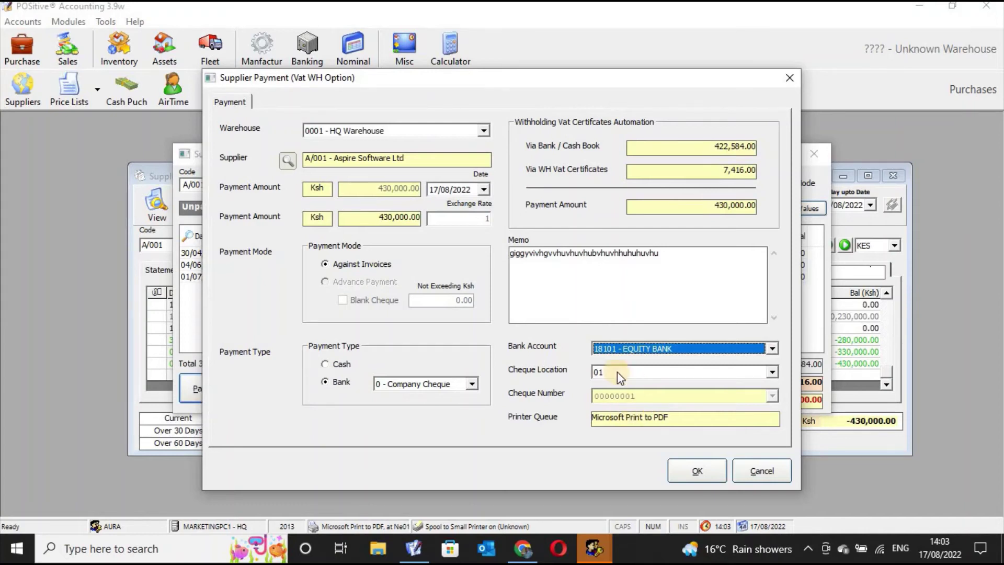
Step: Post the supplier payment, accept printing the payment voucher, and cancel saving both PDF print outputs
{"action": "left_click", "coordinate": [710, 470]}
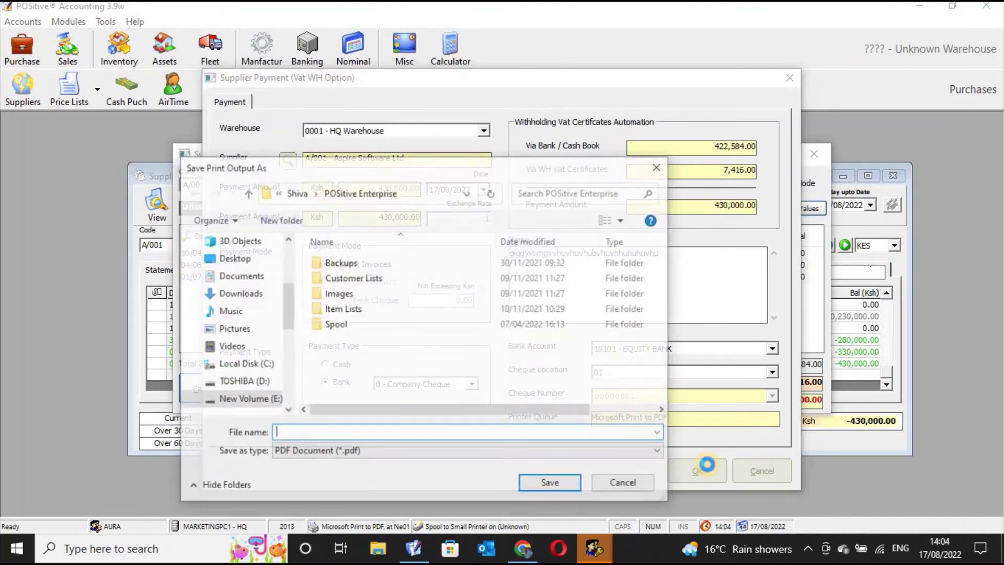
{"action": "left_click", "coordinate": [630, 482]}
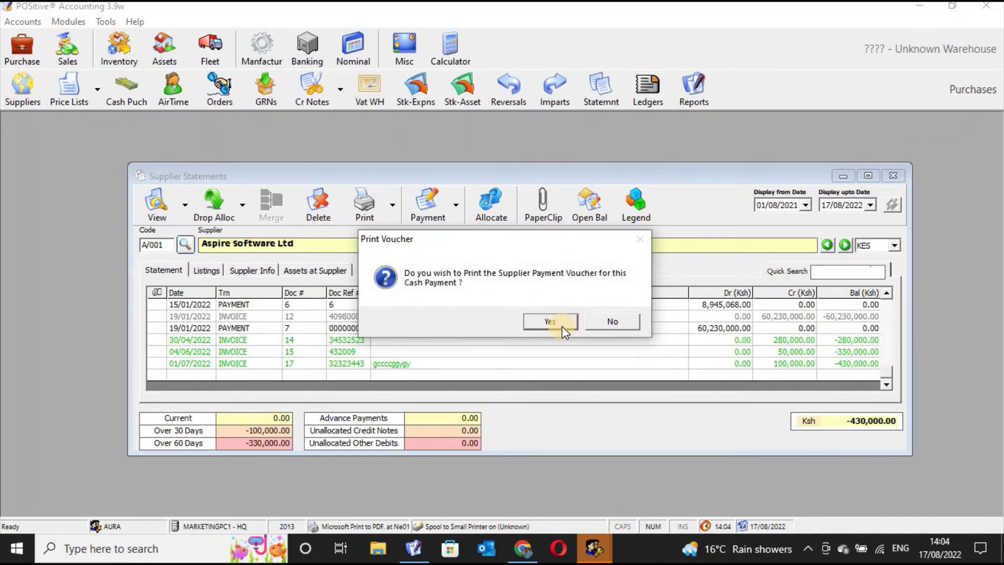
{"action": "left_click", "coordinate": [561, 322]}
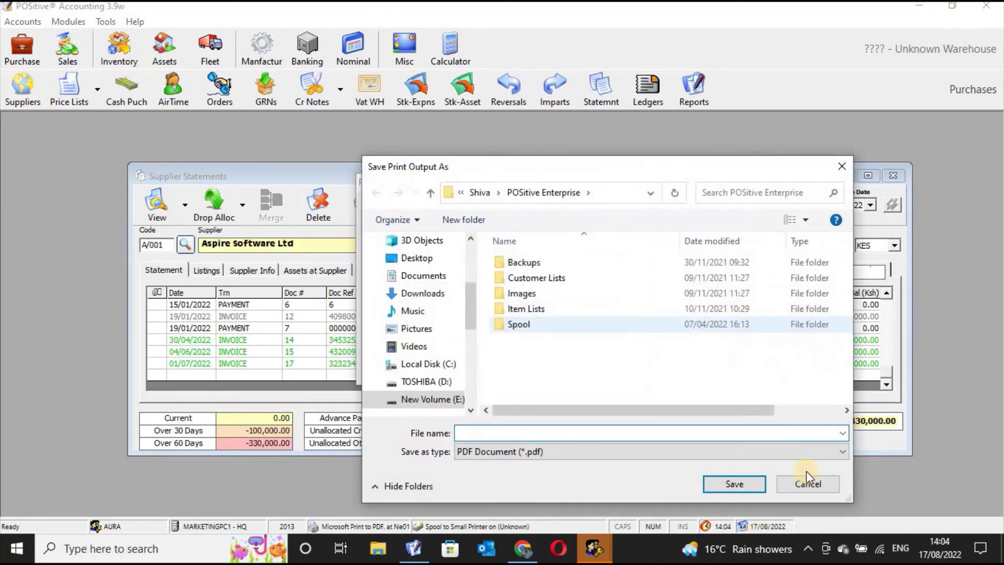
{"action": "left_click", "coordinate": [805, 479]}
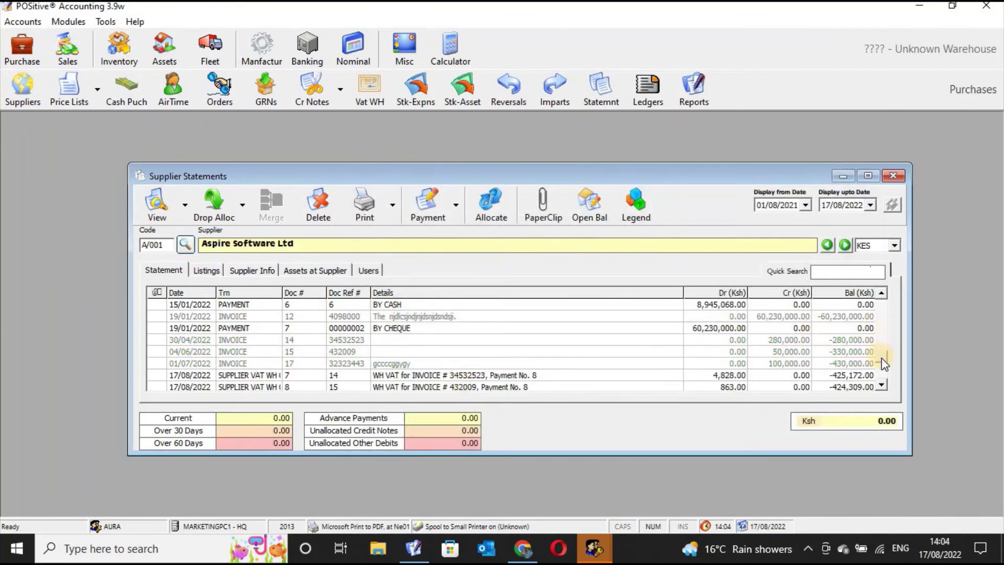
{"action": "left_click", "coordinate": [880, 387]}
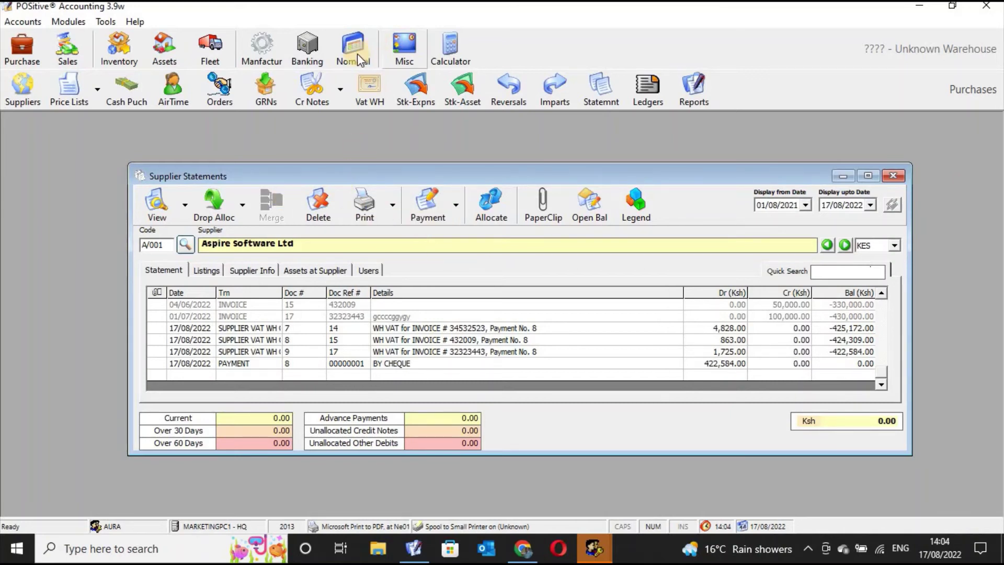
Step: View the cheque issued to Aspire Software Ltd from EQUITY BANK in the Cheque Manager, and close it
{"action": "left_click", "coordinate": [309, 54]}
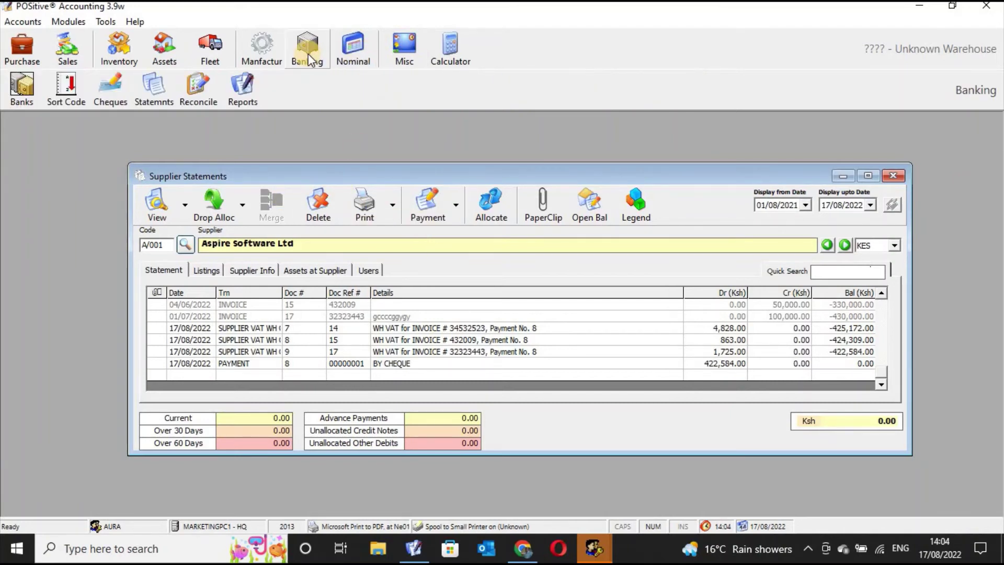
{"action": "left_click", "coordinate": [117, 99]}
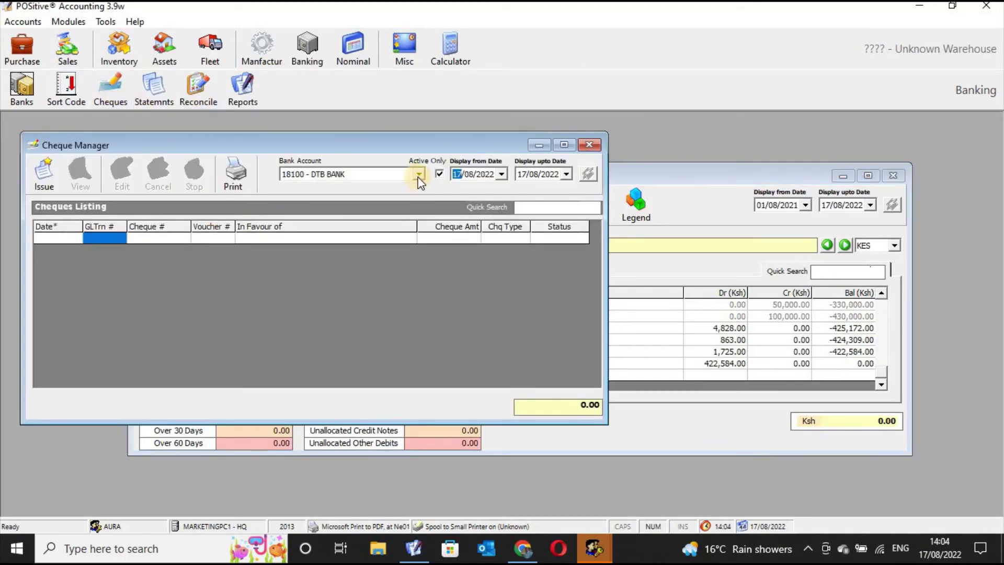
{"action": "left_click", "coordinate": [419, 176]}
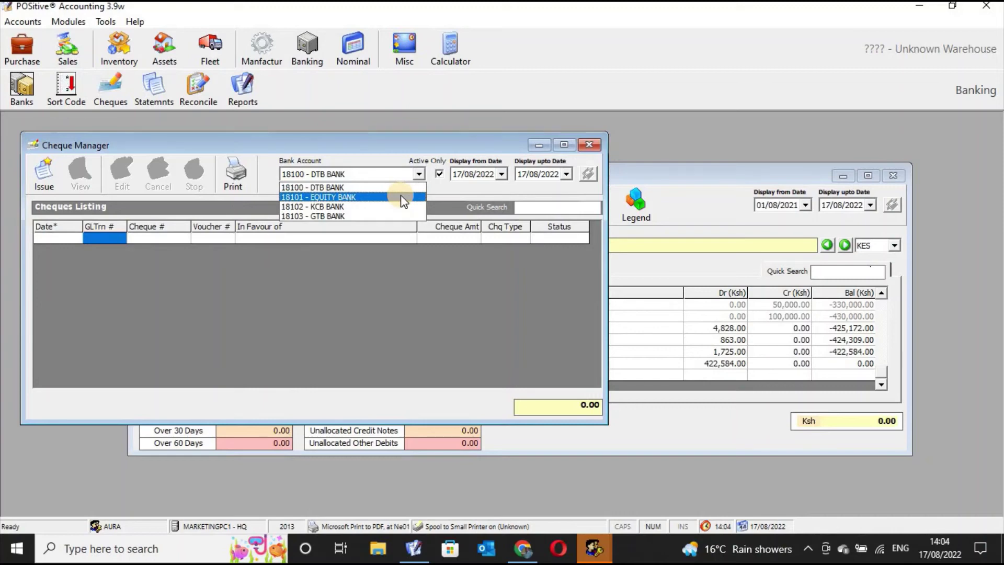
{"action": "left_click", "coordinate": [403, 198]}
{"action": "left_click", "coordinate": [348, 238]}
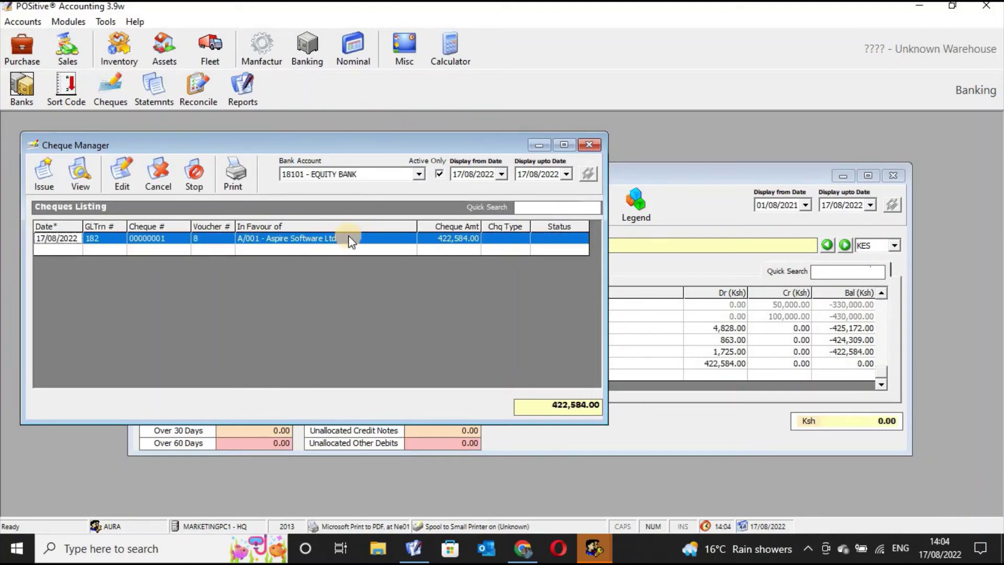
{"action": "left_click", "coordinate": [79, 175]}
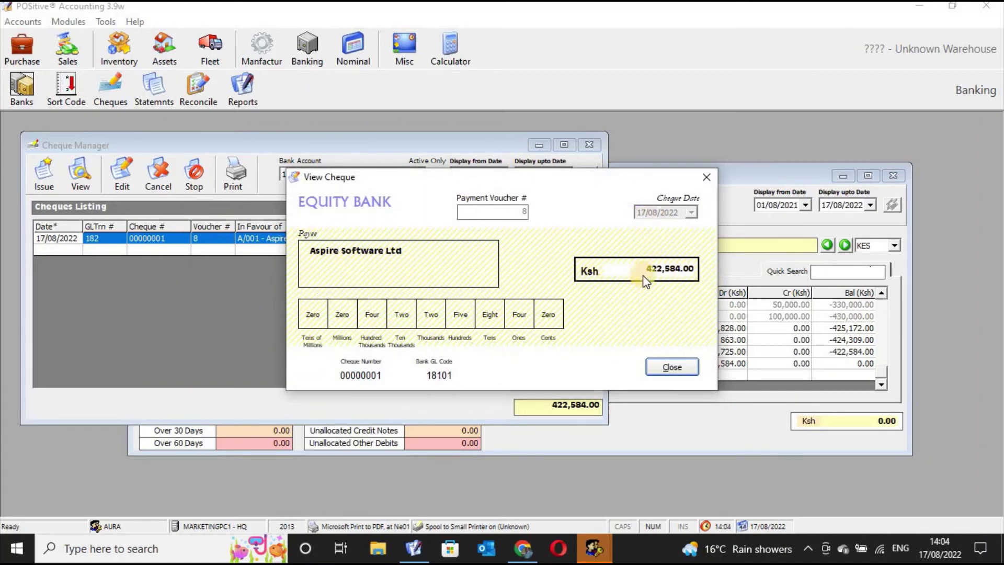
{"action": "left_click", "coordinate": [707, 179]}
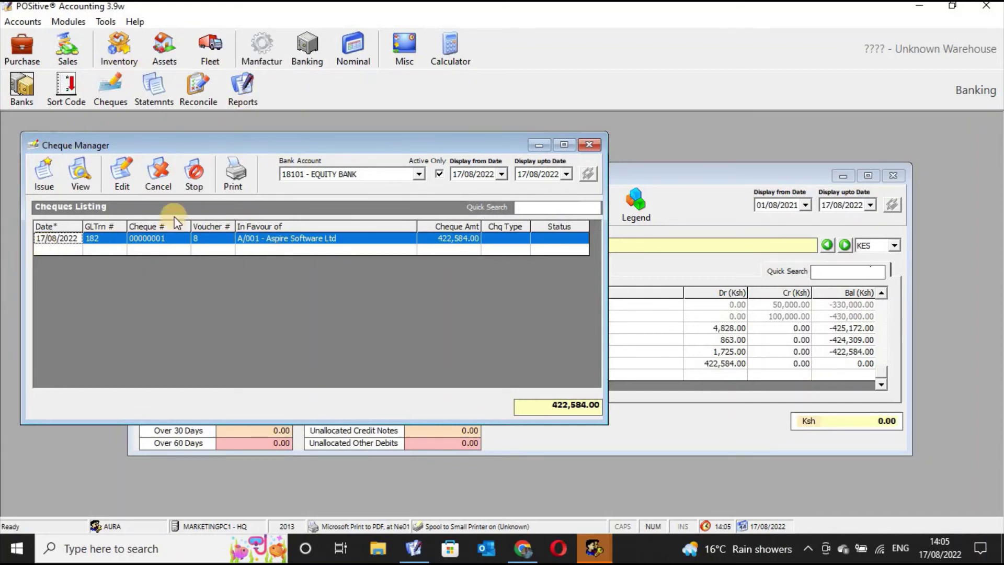
{"action": "left_click", "coordinate": [589, 145]}
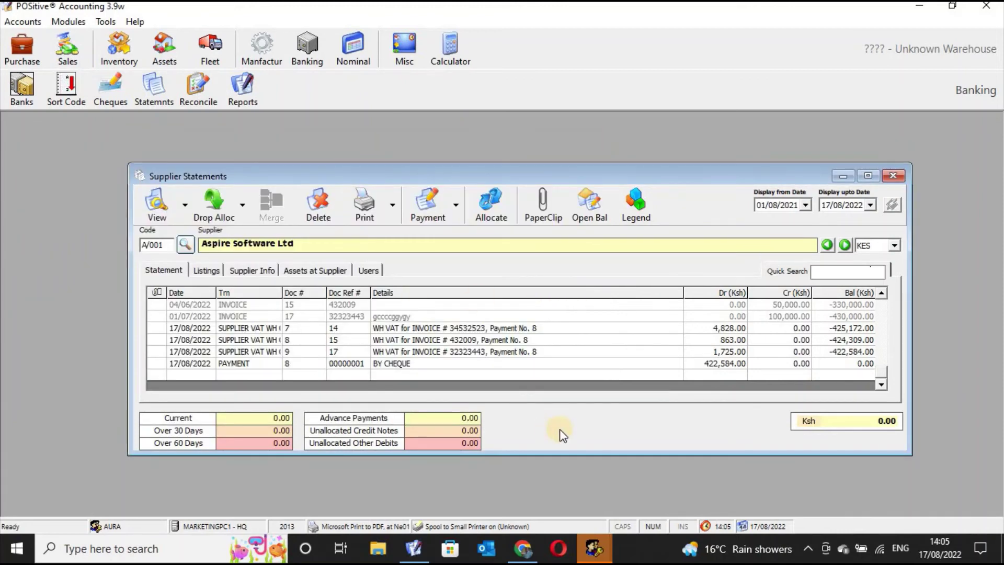
Step: Review the invoice, withholding VAT and payment entries on the Aspire Software Ltd statement
{"action": "left_click", "coordinate": [882, 295]}
{"action": "left_click", "coordinate": [883, 294]}
{"action": "left_click", "coordinate": [882, 295]}
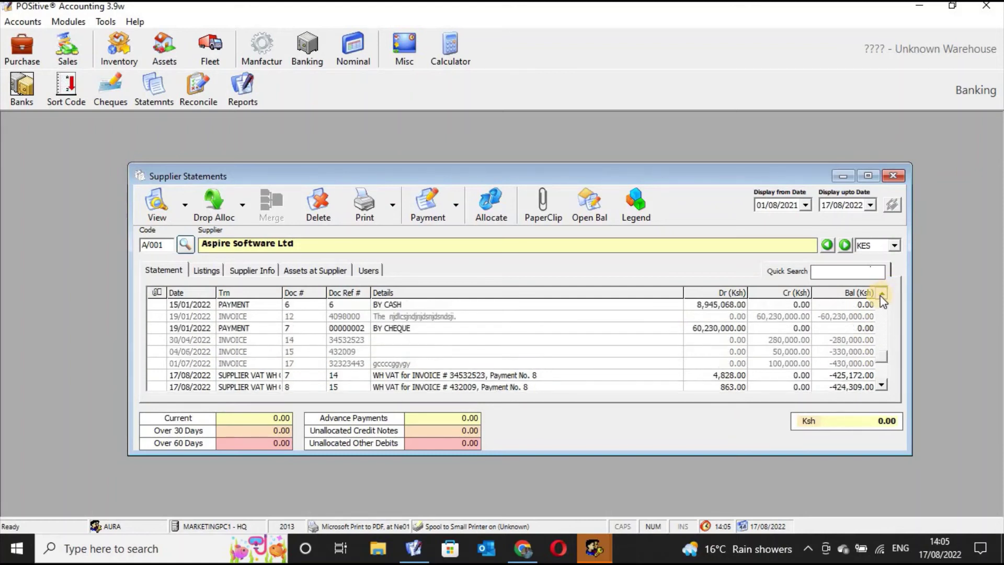
{"action": "left_click", "coordinate": [882, 295]}
{"action": "left_click", "coordinate": [882, 294]}
{"action": "left_click", "coordinate": [882, 295]}
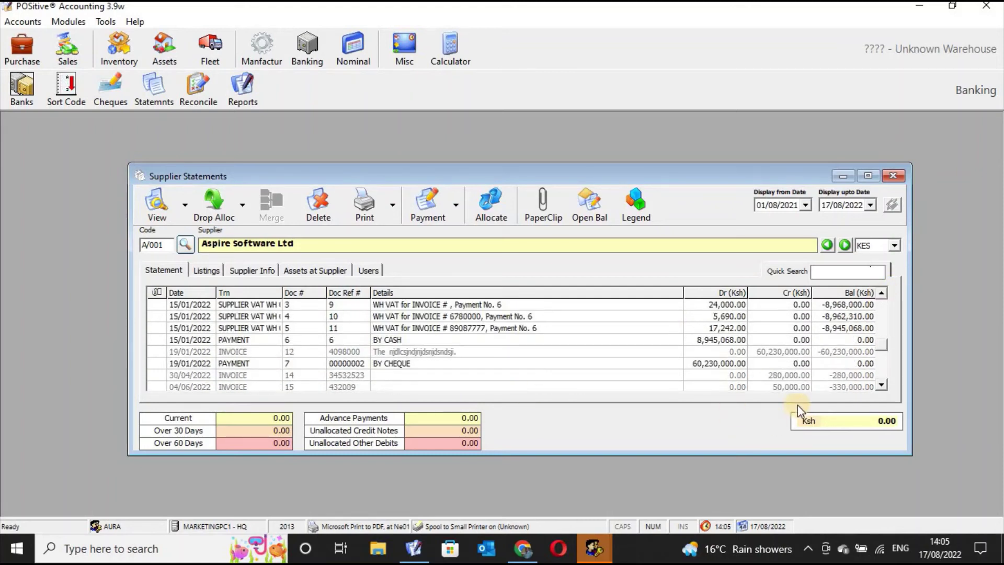
{"action": "left_click_drag", "start_coordinate": [878, 344], "coordinate": [874, 374]}
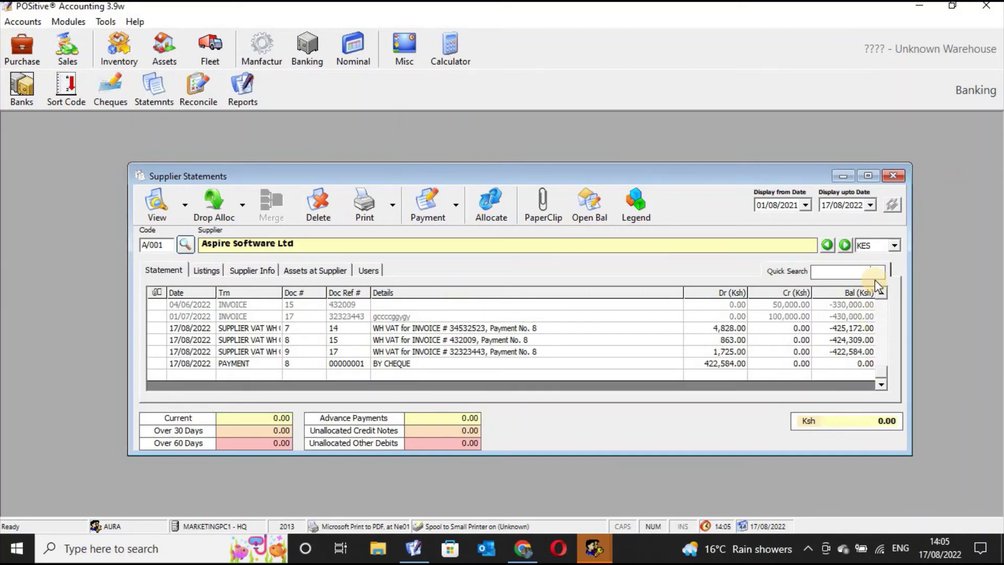
{"action": "left_click", "coordinate": [880, 294]}
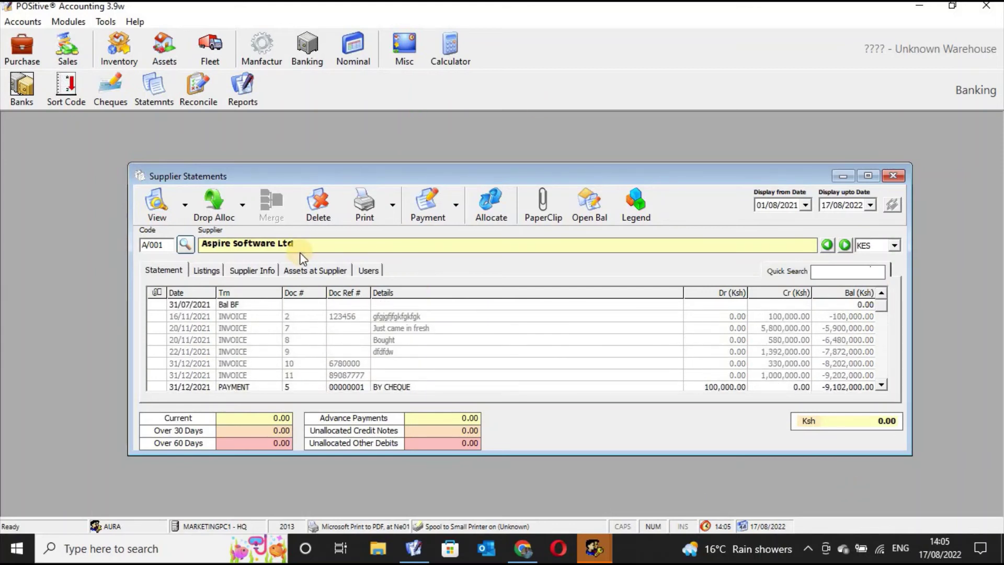
Step: View the Standard Payment form for Aspire Software Ltd and close it without making a payment
{"action": "left_click", "coordinate": [429, 219]}
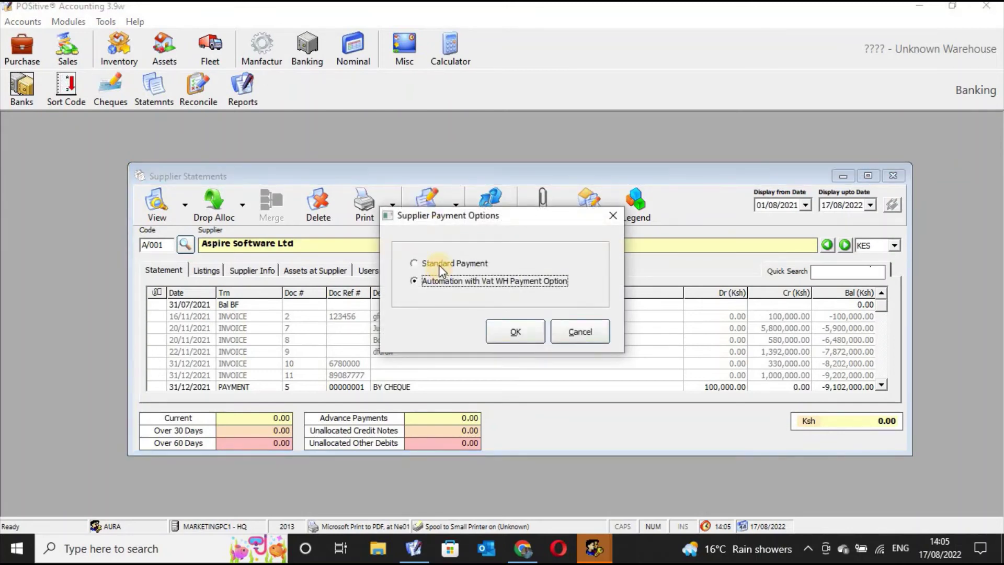
{"action": "left_click", "coordinate": [438, 265]}
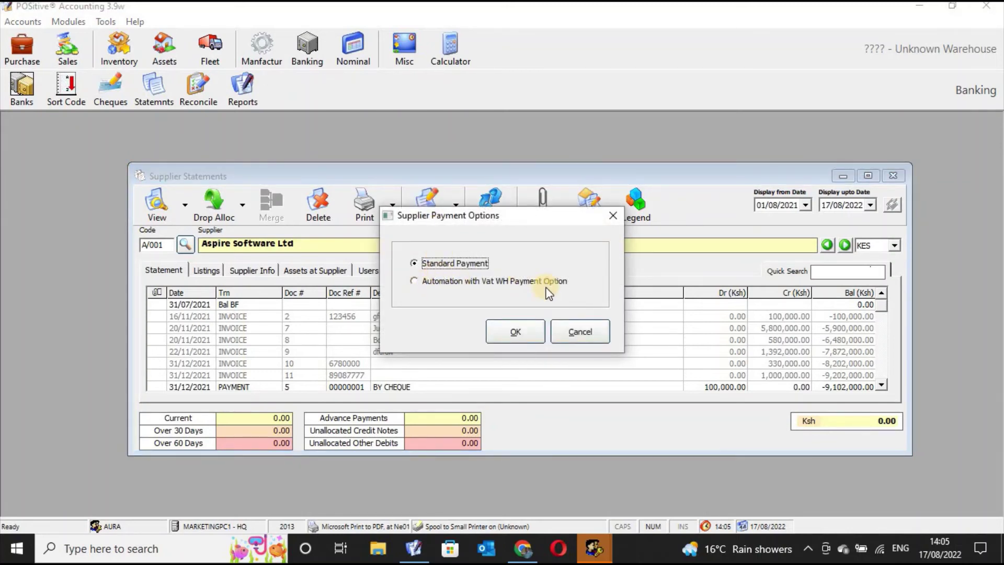
{"action": "left_click", "coordinate": [520, 334]}
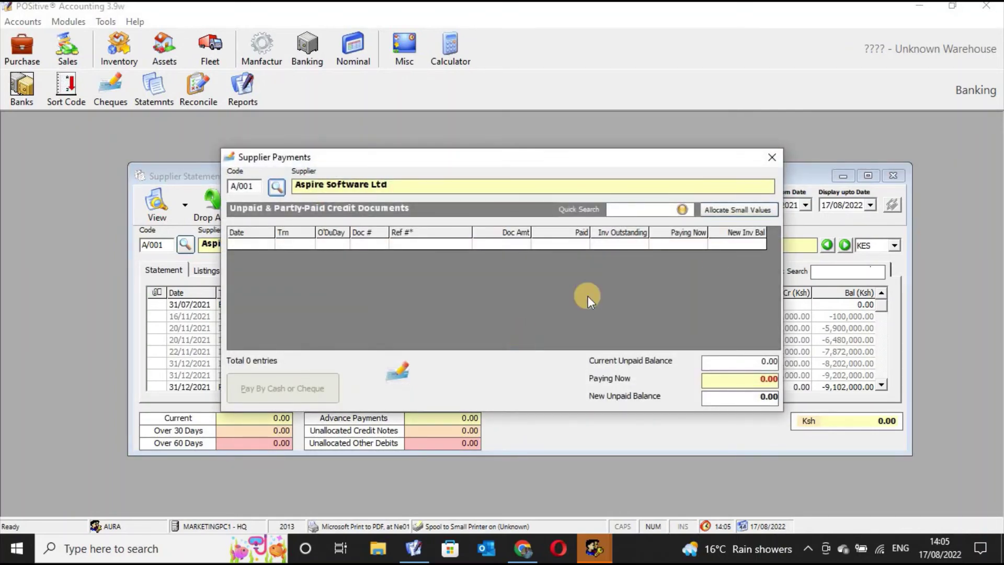
{"action": "left_click", "coordinate": [683, 243]}
{"action": "left_click", "coordinate": [771, 159]}
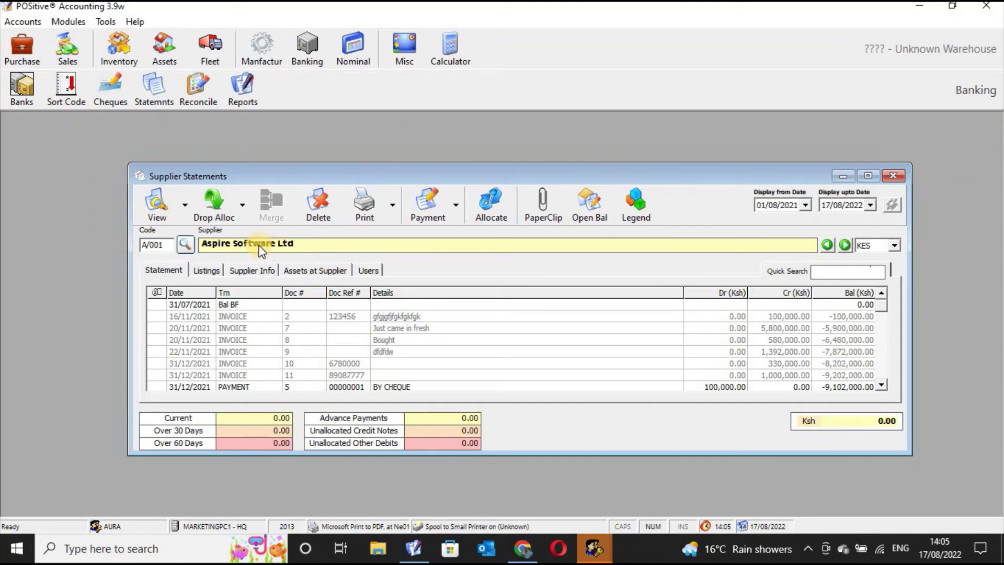
Step: List the supplier VAT withholding certificates for Aspire Software Ltd in the purchases module and widen the certificates window to show full details
{"action": "left_click", "coordinate": [27, 46]}
{"action": "left_click", "coordinate": [369, 97]}
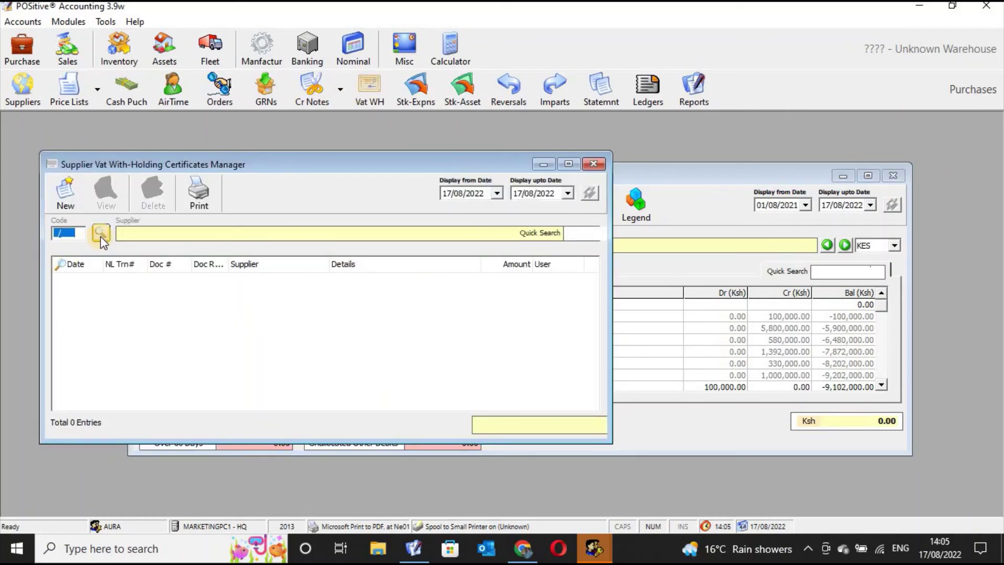
{"action": "left_click", "coordinate": [101, 234]}
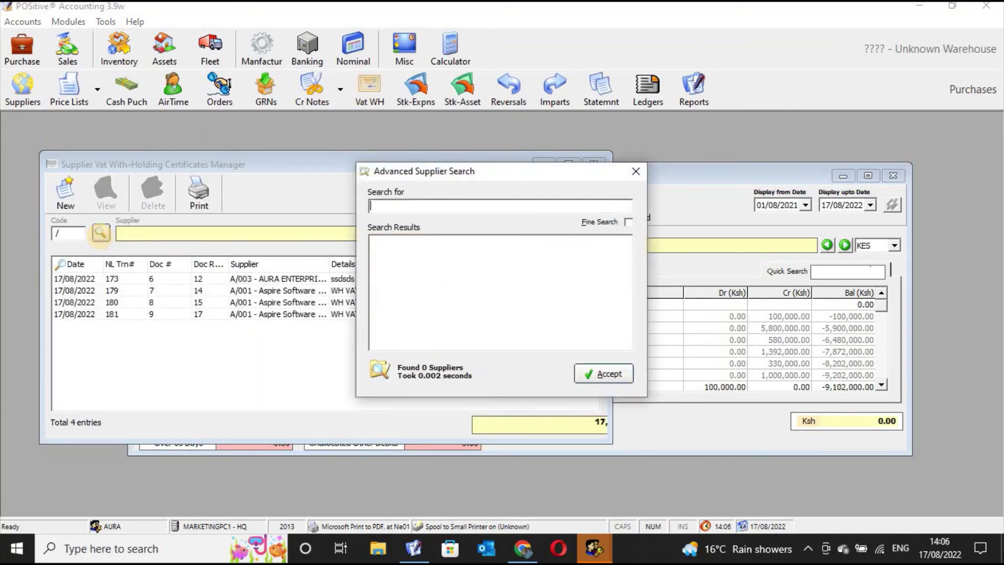
{"action": "type", "text": "aspi"}
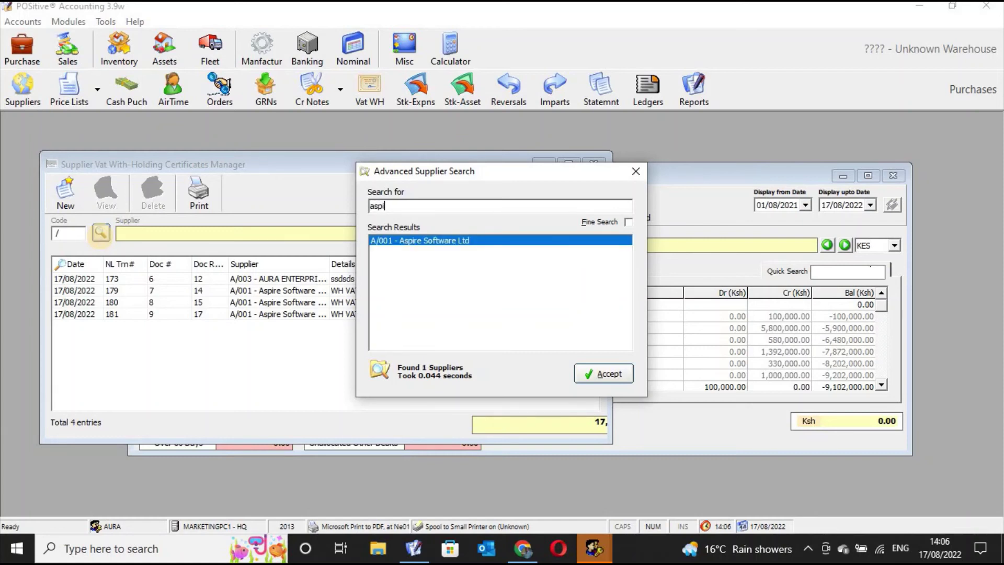
{"action": "type", "text": "re"}
{"action": "left_click", "coordinate": [605, 372]}
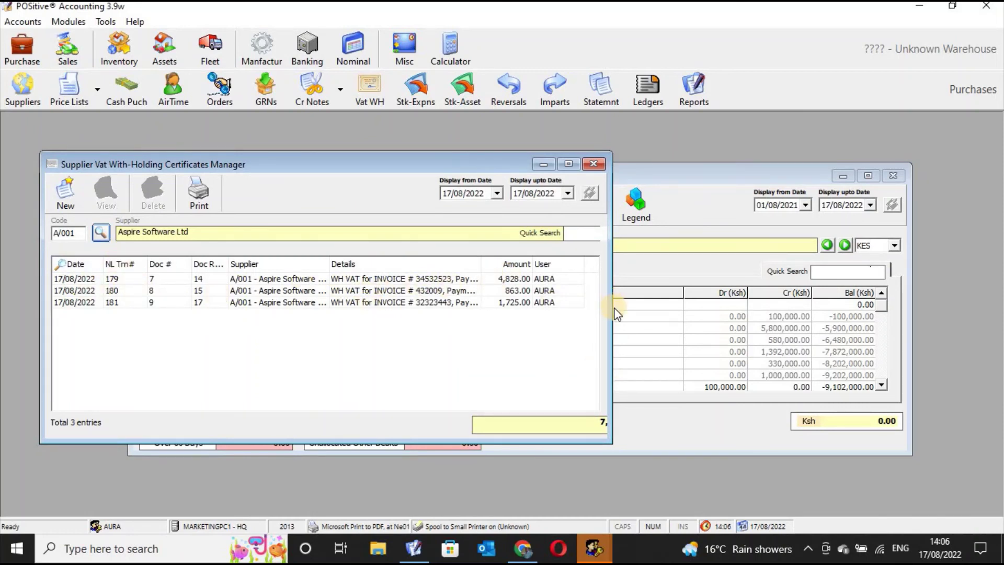
{"action": "left_click_drag", "start_coordinate": [612, 313], "coordinate": [783, 301]}
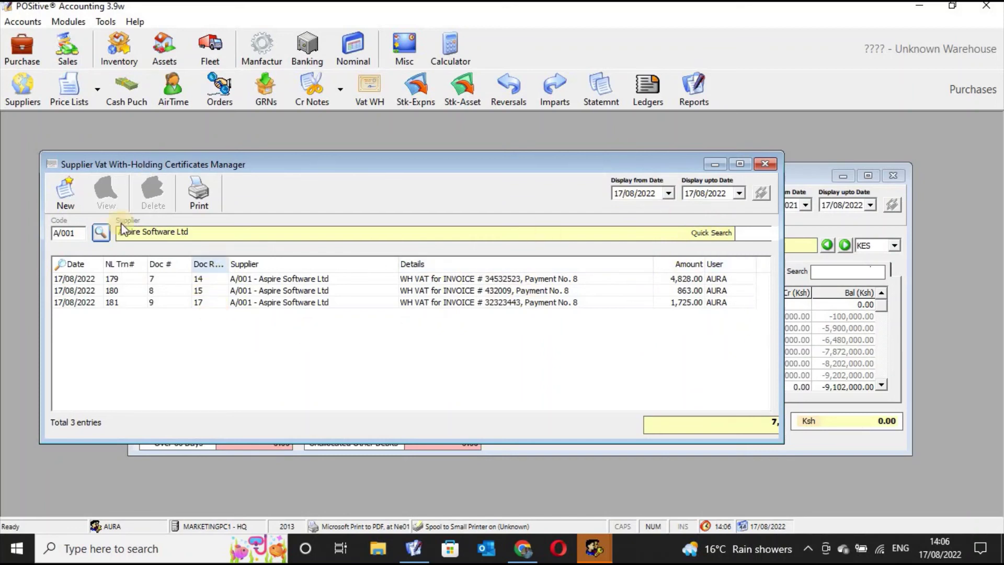
Step: View Aspire Software Ltd's VAT withholding certificate number 7 through to its end, and close the certificate and the certificates manager
{"action": "left_click", "coordinate": [299, 278]}
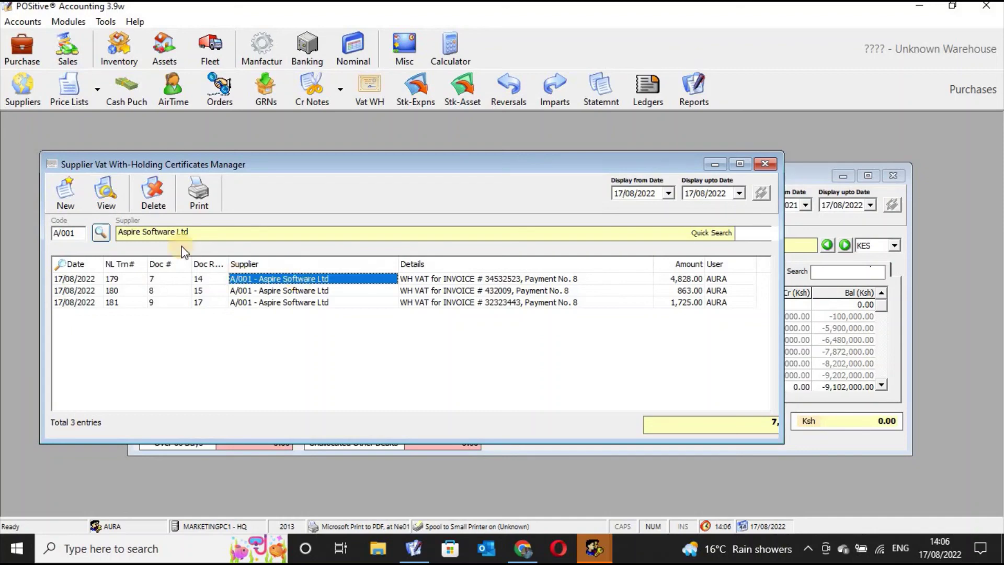
{"action": "left_click", "coordinate": [104, 199]}
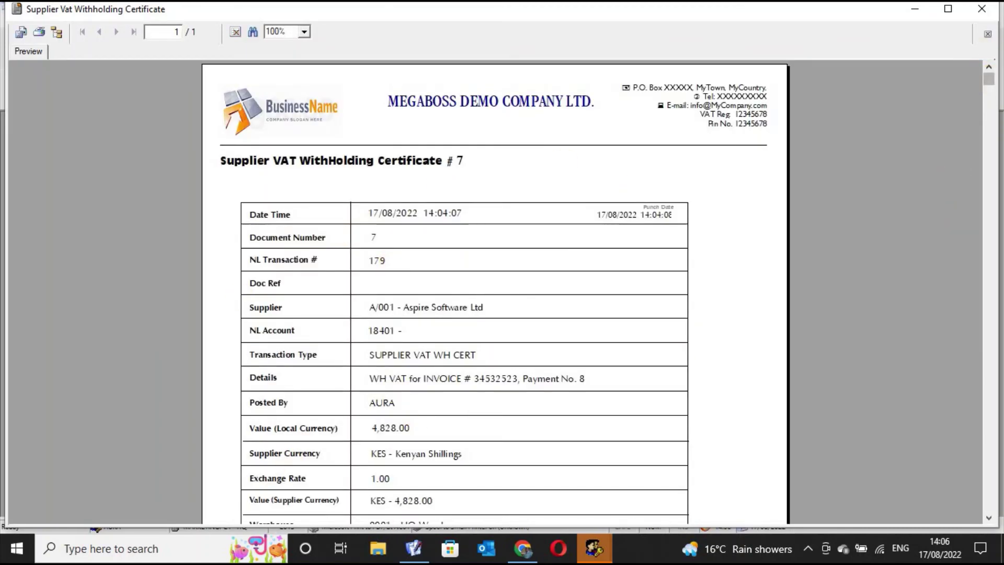
{"action": "scroll", "coordinate": [1000, 84], "scroll_direction": "down", "scroll_amount": 5}
{"action": "scroll", "coordinate": [1000, 84], "scroll_direction": "up", "scroll_amount": 5}
{"action": "left_click", "coordinate": [980, 14]}
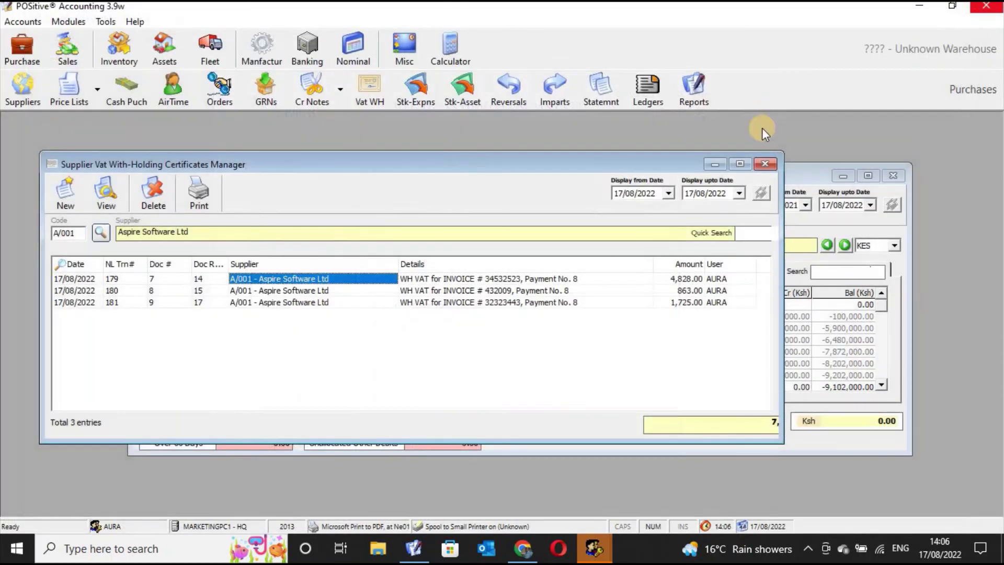
{"action": "left_click", "coordinate": [769, 164]}
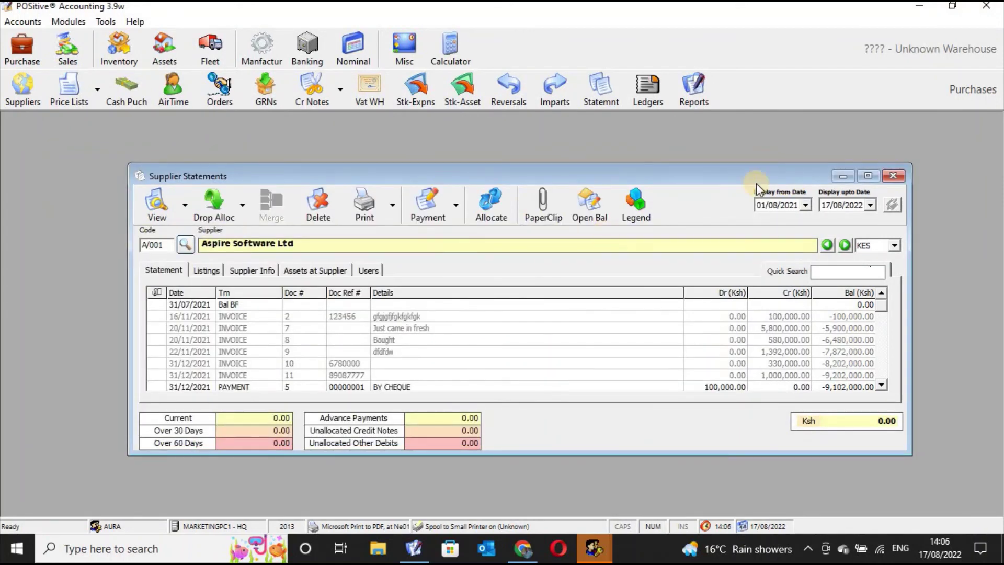
Step: Close the supplier statement, exit POSitive Accounting and the POSitive ERP Unified Client, and dismiss the accounting login window
{"action": "left_click", "coordinate": [896, 177]}
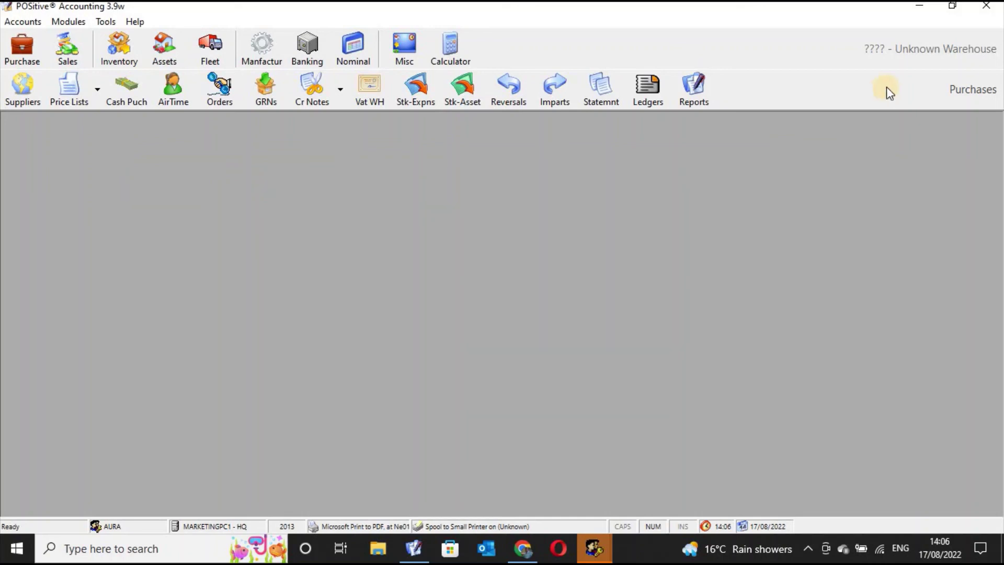
{"action": "left_click", "coordinate": [989, 11]}
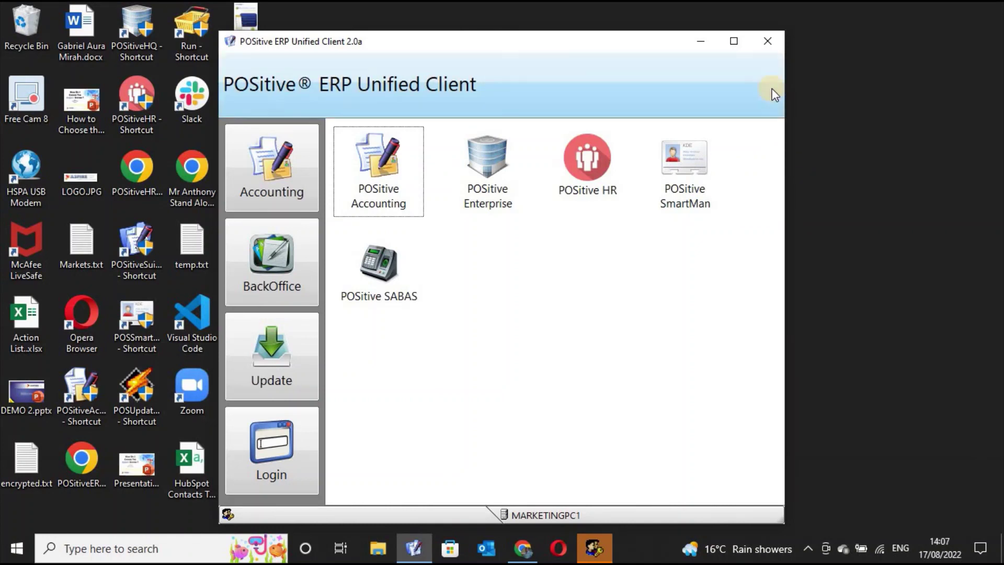
{"action": "left_click", "coordinate": [769, 42]}
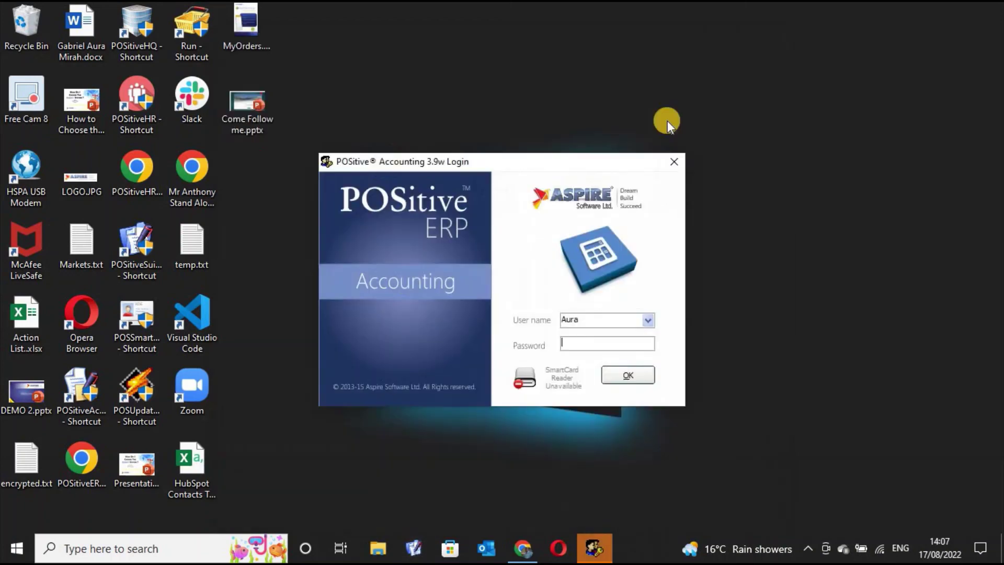
{"action": "left_click", "coordinate": [674, 162]}
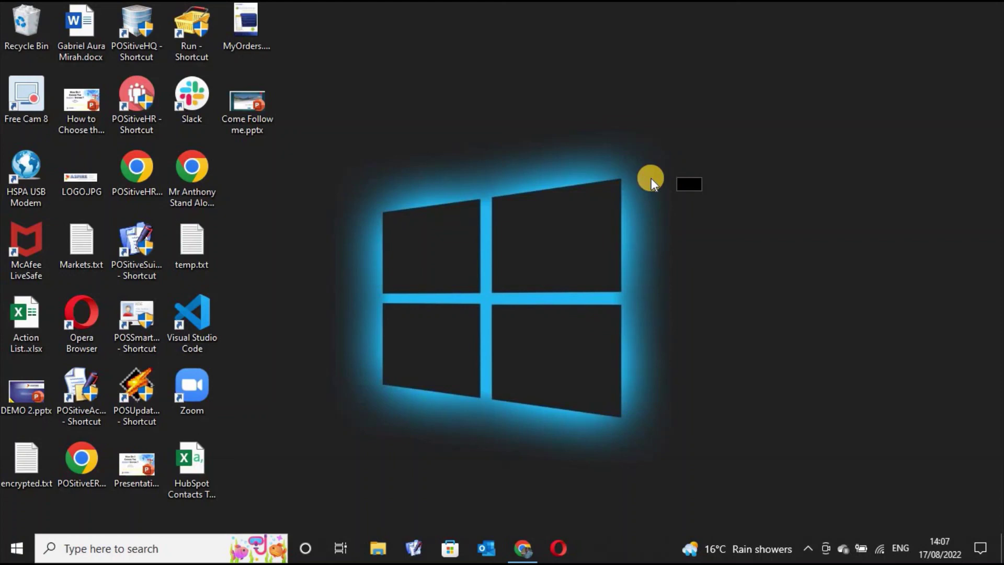